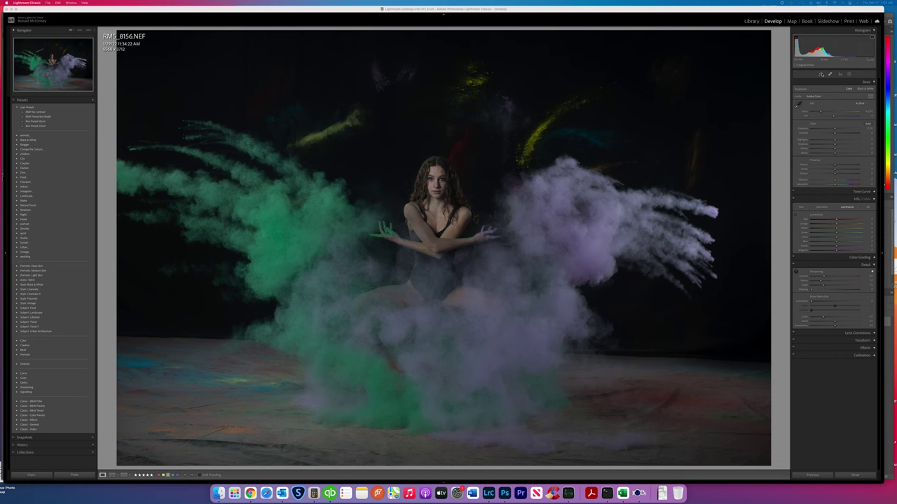
# Crop the photo to a 5 x 7 ratio, rotate it slightly to level the floor, and tighten the frame around the powder clouds.
pyautogui.click(820, 75)
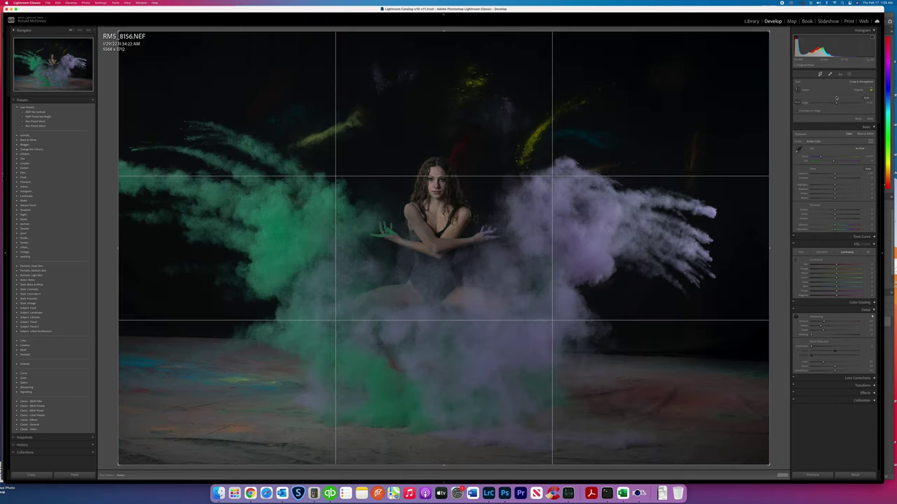
pyautogui.click(859, 94)
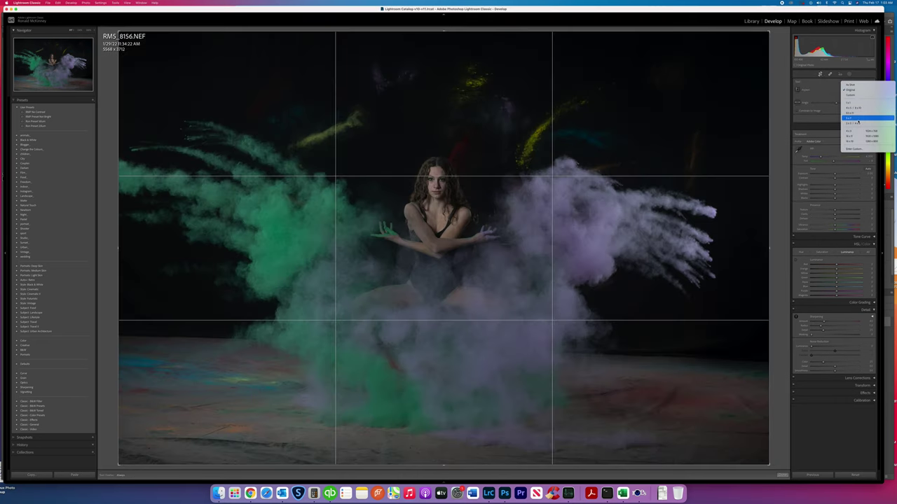
pyautogui.click(856, 119)
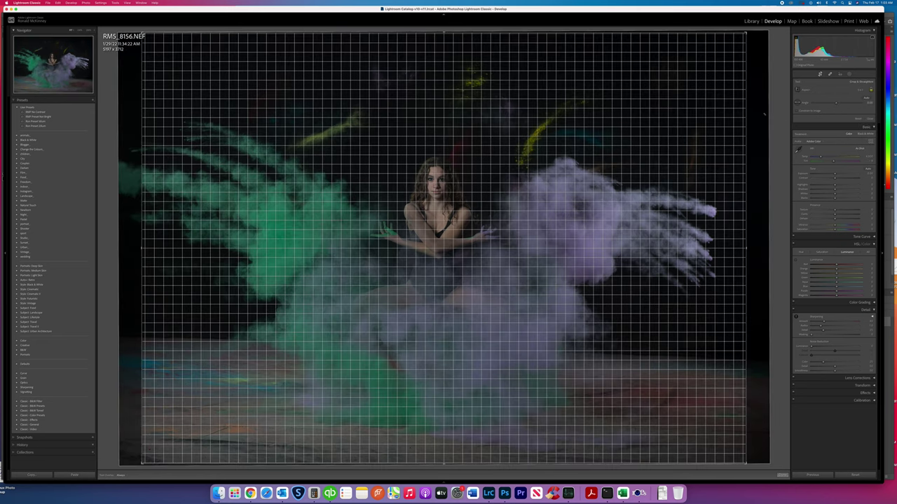
pyautogui.moveTo(759, 123)
pyautogui.mouseDown()
pyautogui.moveTo(755, 117)
pyautogui.moveTo(749, 129)
pyautogui.mouseUp()
pyautogui.moveTo(748, 192); pyautogui.dragTo(746, 193)
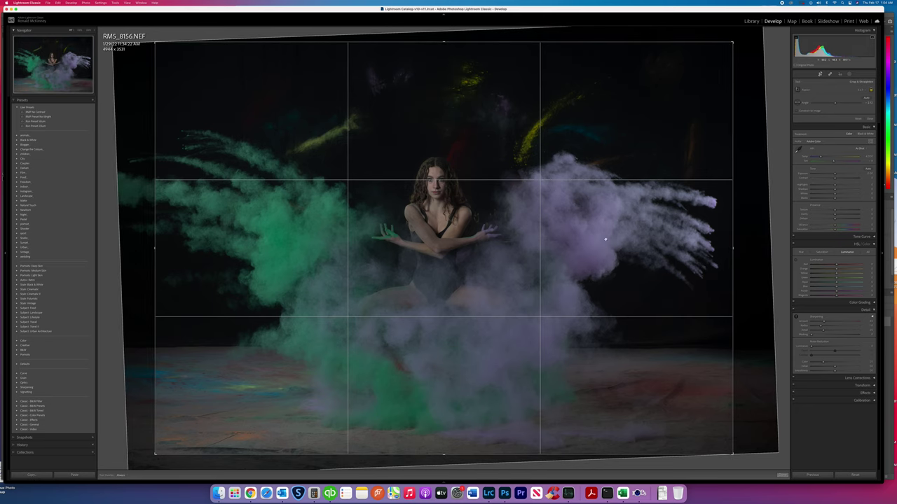
pyautogui.press('Return')
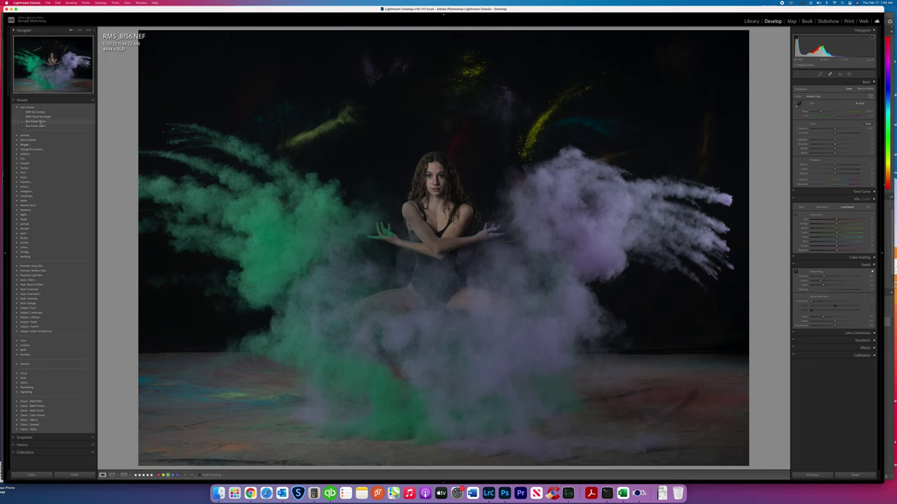
# Apply the third user preset and refine its tone by raising exposure and contrast and lowering whites and blacks.
pyautogui.click(41, 124)
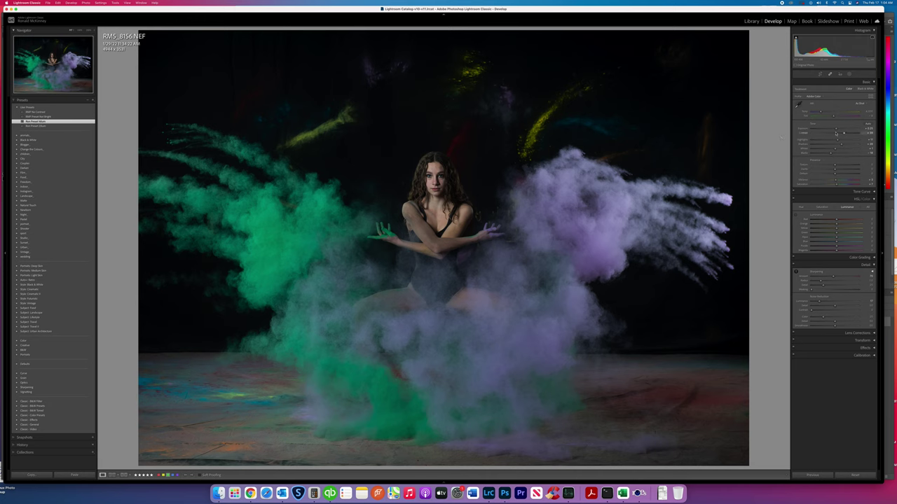
pyautogui.moveTo(835, 129); pyautogui.dragTo(838, 130)
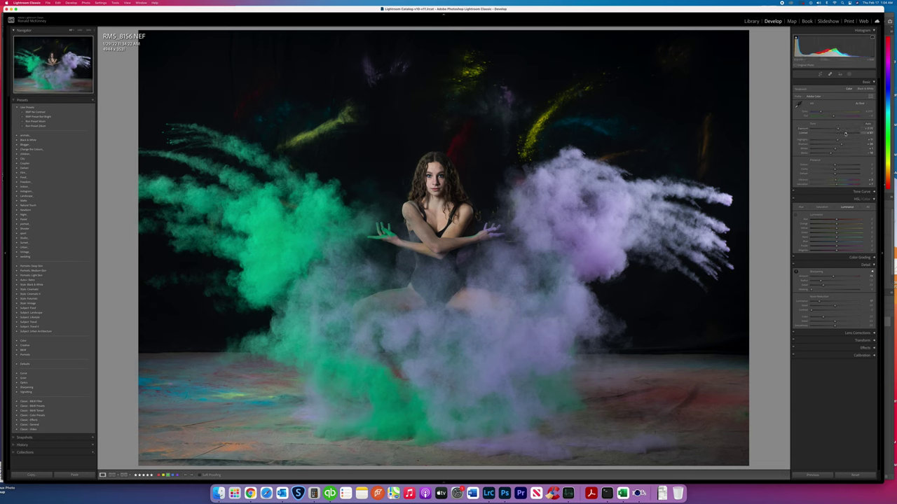
pyautogui.moveTo(830, 154); pyautogui.dragTo(828, 155)
pyautogui.moveTo(834, 150); pyautogui.dragTo(831, 149)
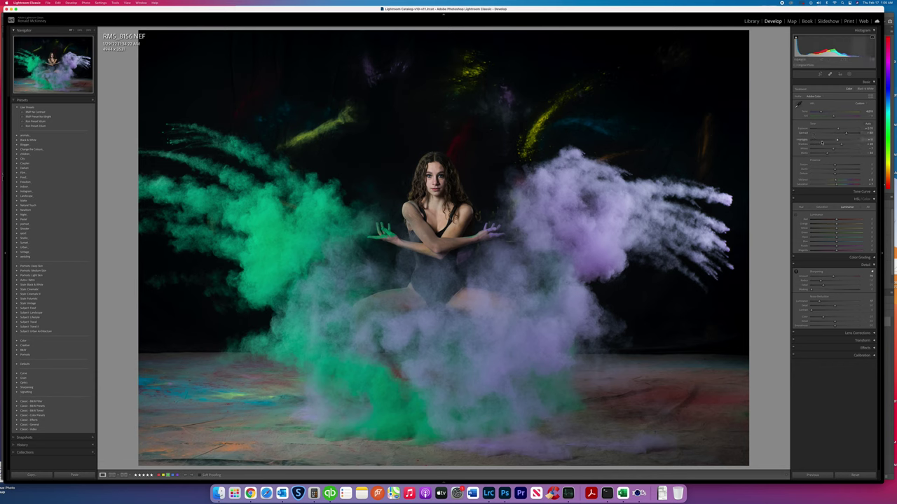
# Raise the photo's texture and clarity, and lower the blacks slightly to deepen the backdrop.
pyautogui.moveTo(834, 171); pyautogui.dragTo(843, 170)
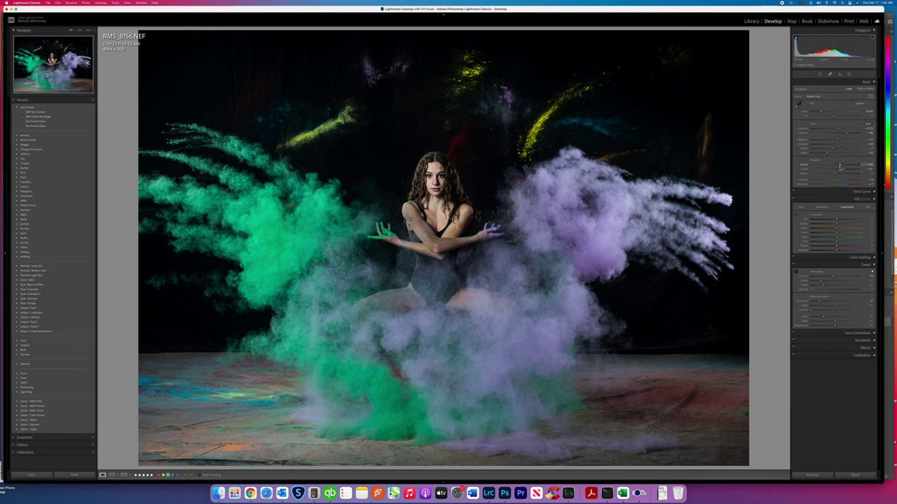
pyautogui.moveTo(844, 170); pyautogui.dragTo(844, 170)
pyautogui.moveTo(827, 154)
pyautogui.mouseDown()
pyautogui.moveTo(836, 156)
pyautogui.moveTo(826, 159)
pyautogui.mouseUp()
# Paint a brush mask over the dark backdrop above the dancer and powder, and raise the mask's exposure, contrast and clarity slightly.
pyautogui.hotkey('shift', 'w')
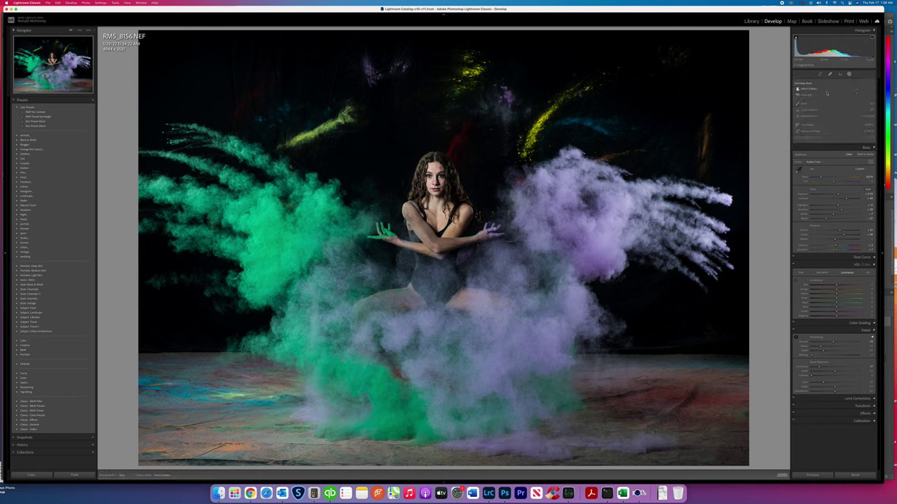
pyautogui.click(804, 106)
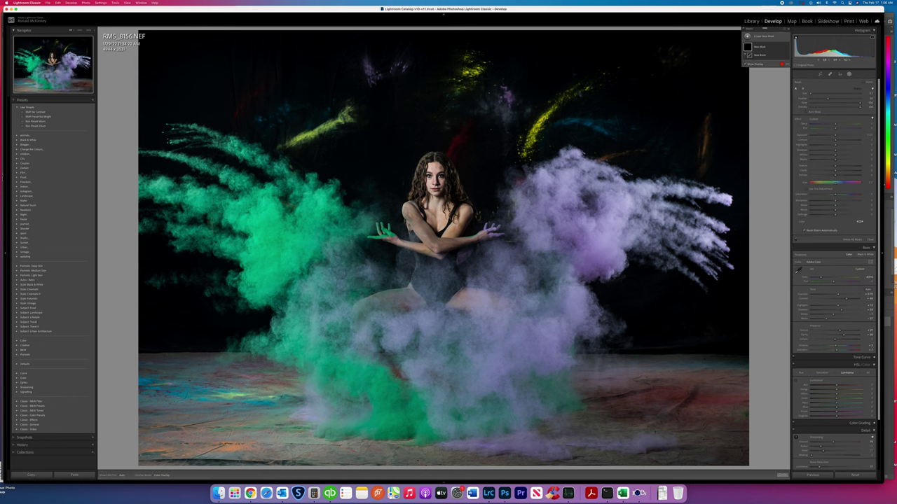
pyautogui.moveTo(364, 108)
pyautogui.mouseDown()
pyautogui.moveTo(273, 119)
pyautogui.moveTo(193, 81)
pyautogui.moveTo(182, 52)
pyautogui.moveTo(435, 67)
pyautogui.mouseUp()
pyautogui.moveTo(539, 61)
pyautogui.mouseDown()
pyautogui.moveTo(754, 65)
pyautogui.moveTo(756, 103)
pyautogui.moveTo(739, 149)
pyautogui.moveTo(684, 148)
pyautogui.moveTo(622, 131)
pyautogui.moveTo(721, 107)
pyautogui.moveTo(537, 119)
pyautogui.moveTo(499, 145)
pyautogui.moveTo(462, 115)
pyautogui.moveTo(437, 114)
pyautogui.moveTo(389, 127)
pyautogui.moveTo(375, 158)
pyautogui.moveTo(324, 138)
pyautogui.mouseUp()
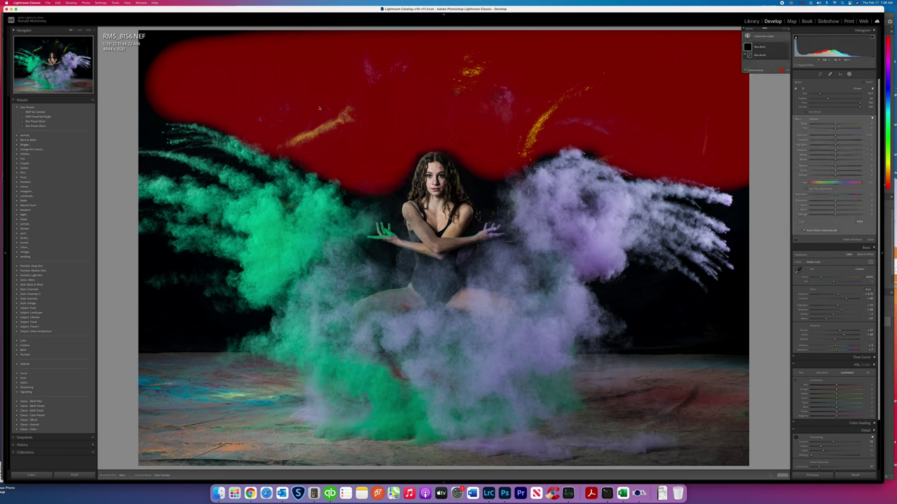
pyautogui.moveTo(204, 51)
pyautogui.mouseDown()
pyautogui.moveTo(158, 44)
pyautogui.moveTo(144, 126)
pyautogui.moveTo(163, 120)
pyautogui.moveTo(142, 105)
pyautogui.mouseUp()
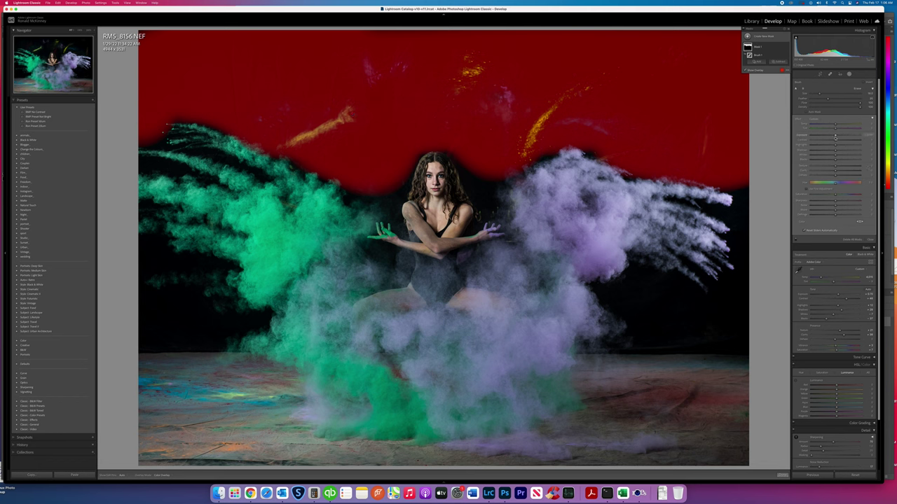
pyautogui.moveTo(835, 135); pyautogui.dragTo(835, 136)
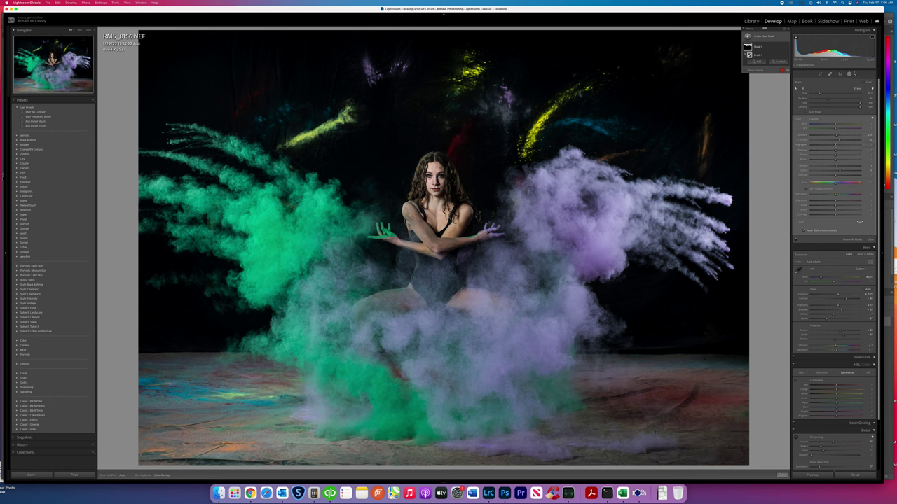
pyautogui.hotkey('shift', 'w')
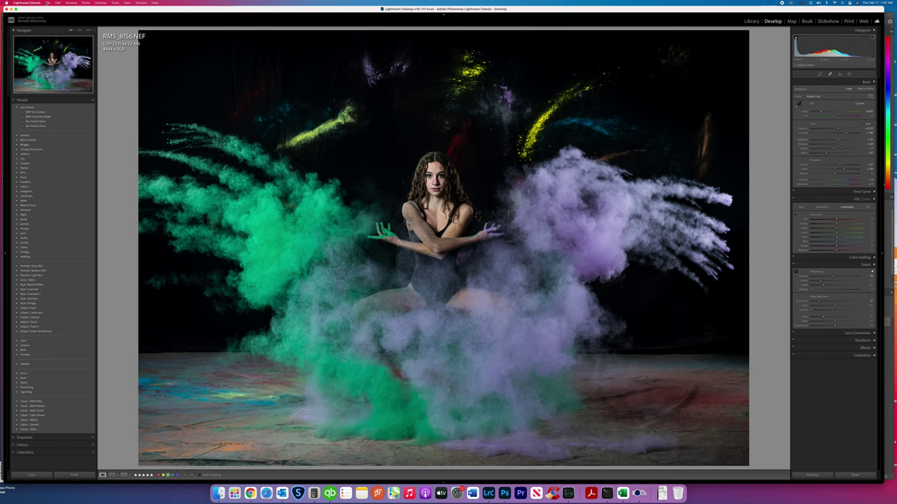
# Export the photo with custom file-name text made of the model's first name followed by "-class".
pyautogui.click(47, 4)
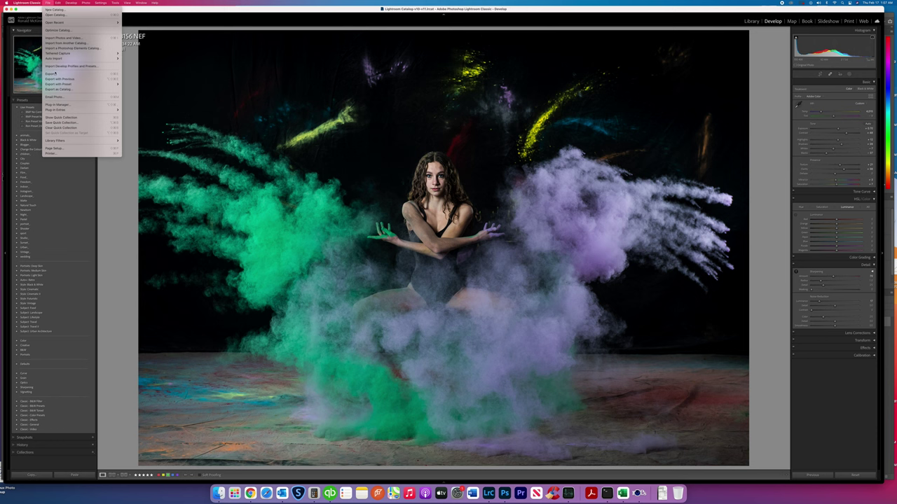
pyautogui.click(85, 74)
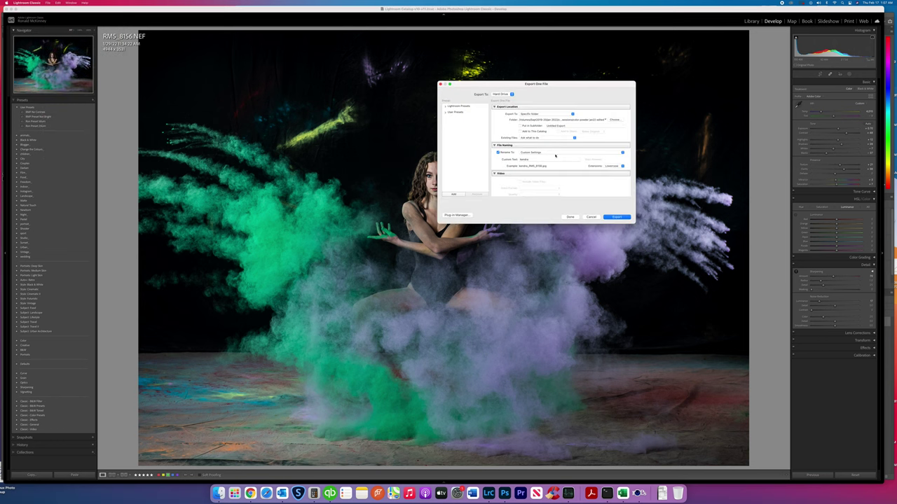
pyautogui.doubleClick(530, 161)
pyautogui.write('Kendra')
pyautogui.write(',po')
pyautogui.press('BackSpace')
pyautogui.press('BackSpace')
pyautogui.press('BackSpace')
pyautogui.write('-class')
pyautogui.click(615, 217)
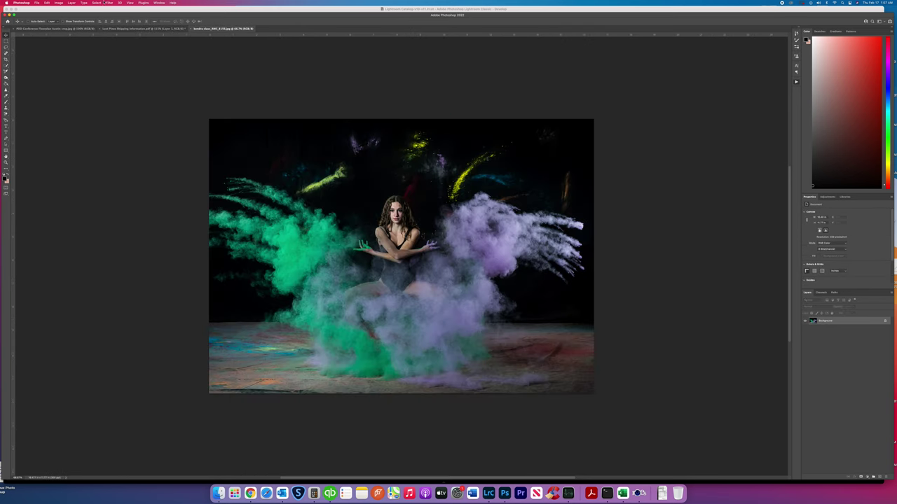
# In Photoshop, examine the exported image fitted to the screen and at 100%, checking the face and skin for areas to retouch.
pyautogui.click(129, 3)
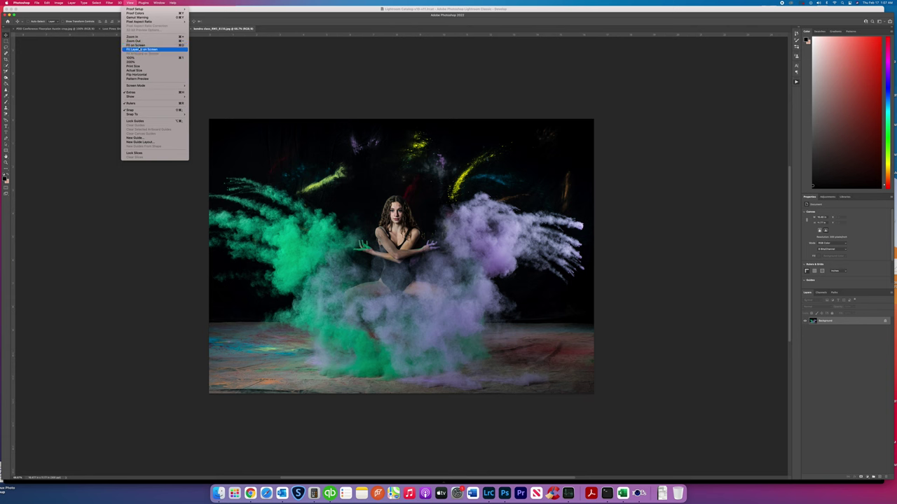
pyautogui.click(138, 45)
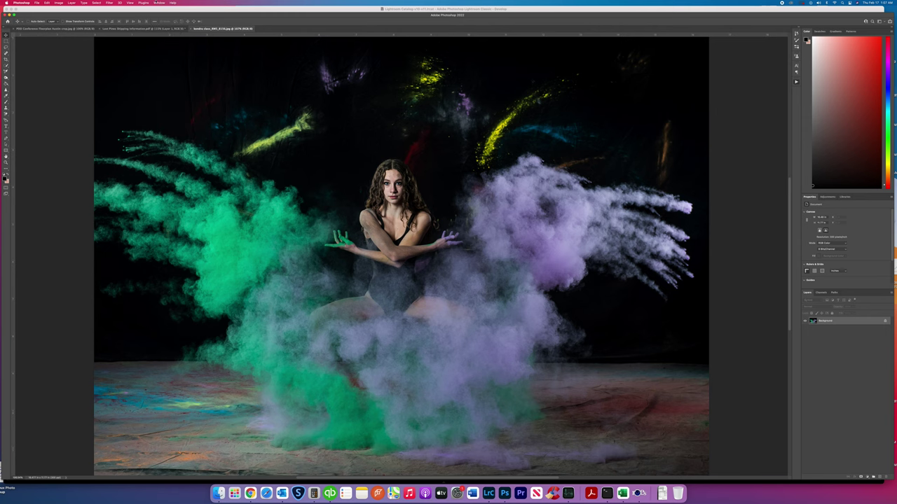
pyautogui.click(131, 4)
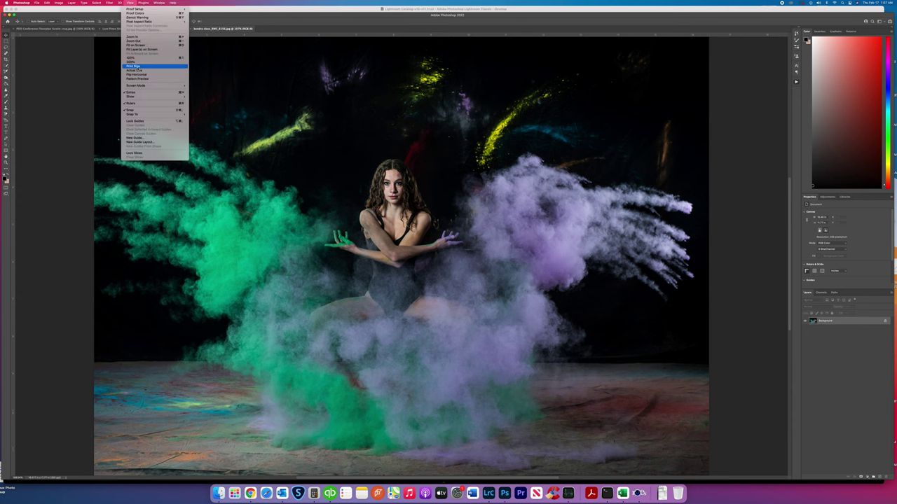
pyautogui.click(137, 62)
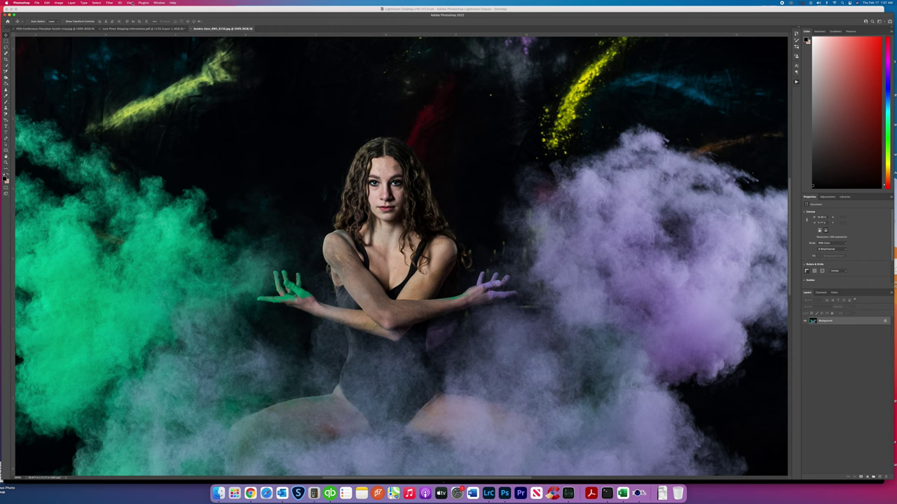
pyautogui.click(130, 2)
pyautogui.click(148, 36)
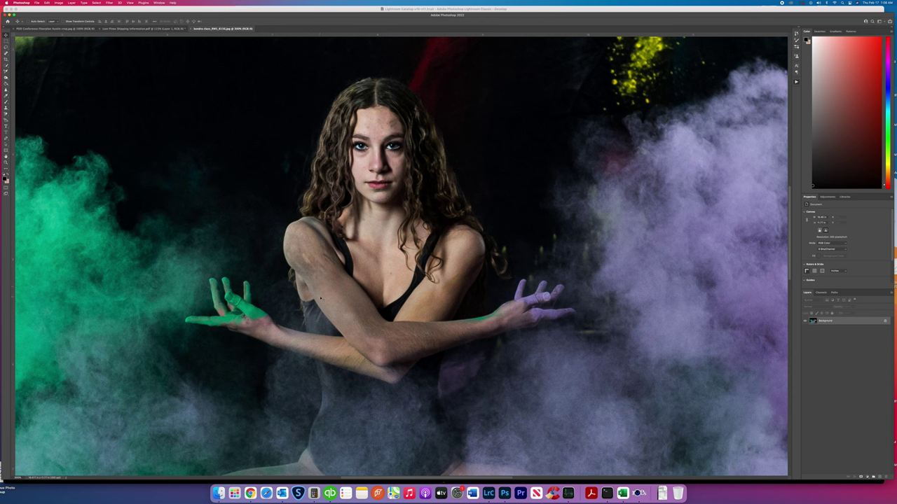
pyautogui.scroll(-7, 306, 285)
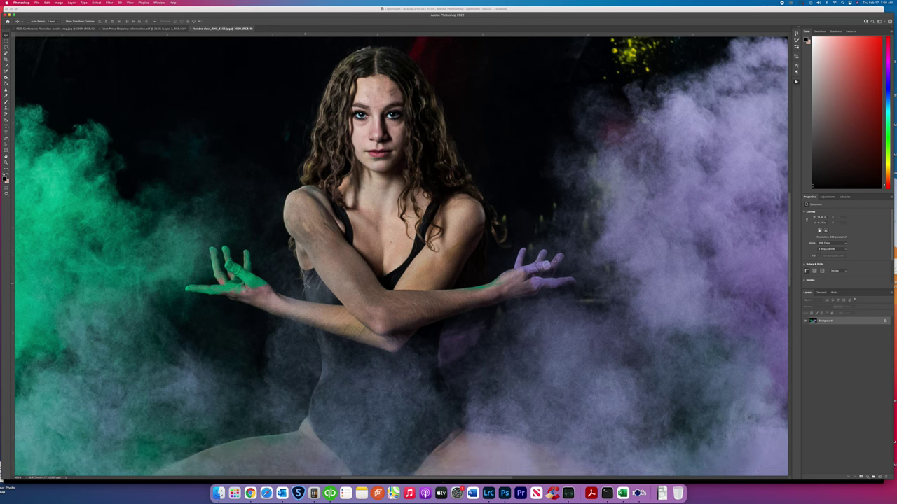
pyautogui.scroll(4, 306, 286)
pyautogui.scroll(5, 351, 298)
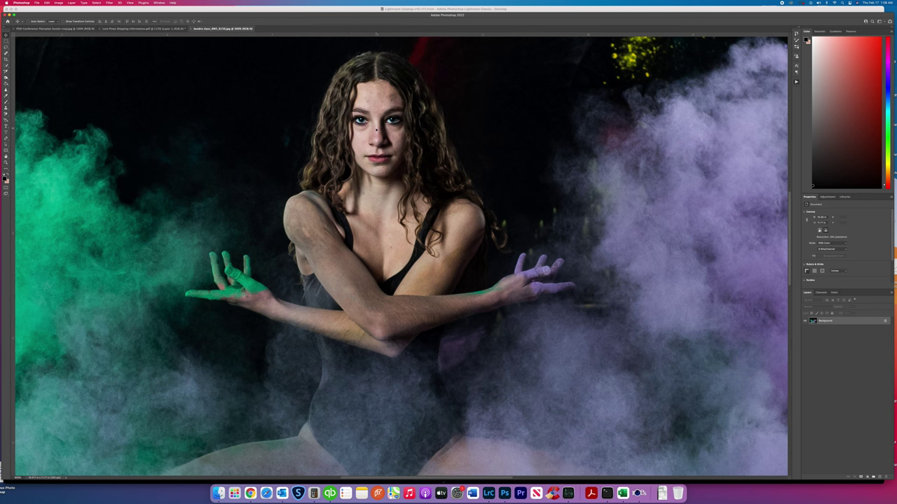
# Duplicate the Background layer under its default name.
pyautogui.click(72, 3)
pyautogui.click(81, 21)
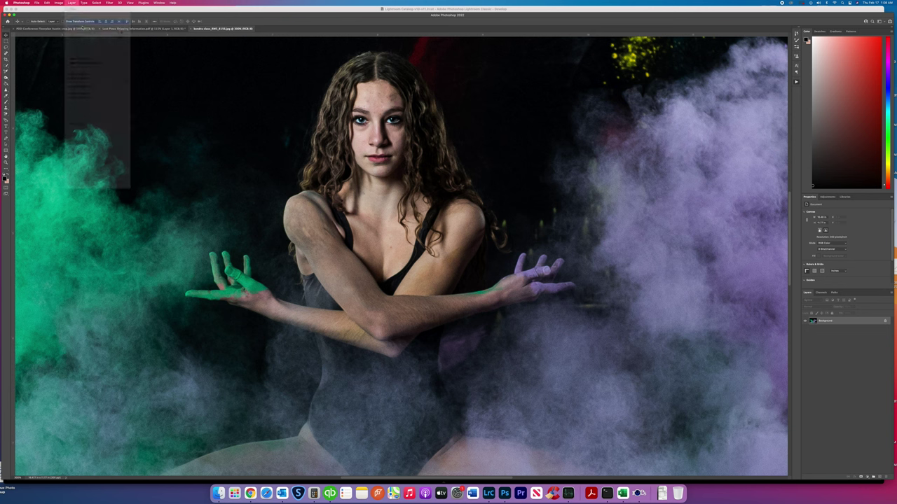
pyautogui.click(677, 243)
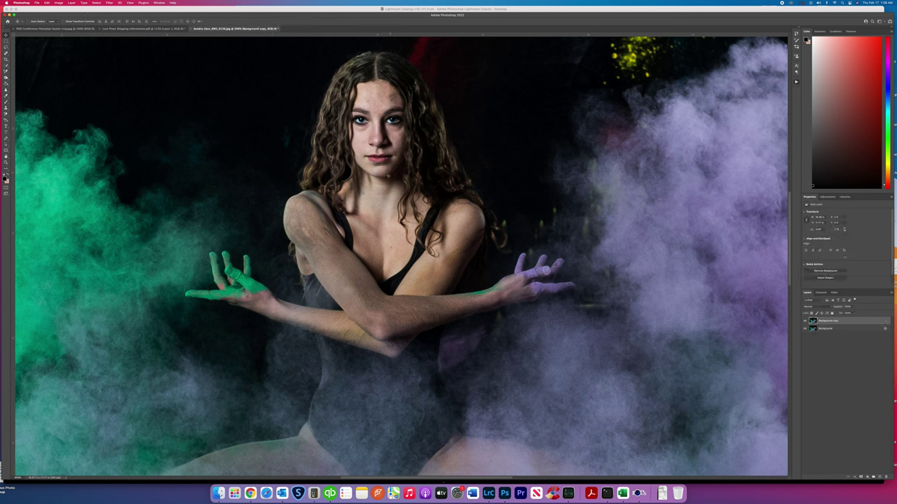
# Retouch the blemishes on the dancer's forehead and lower face on the copied layer with the Clone Stamp tool.
pyautogui.click(7, 109)
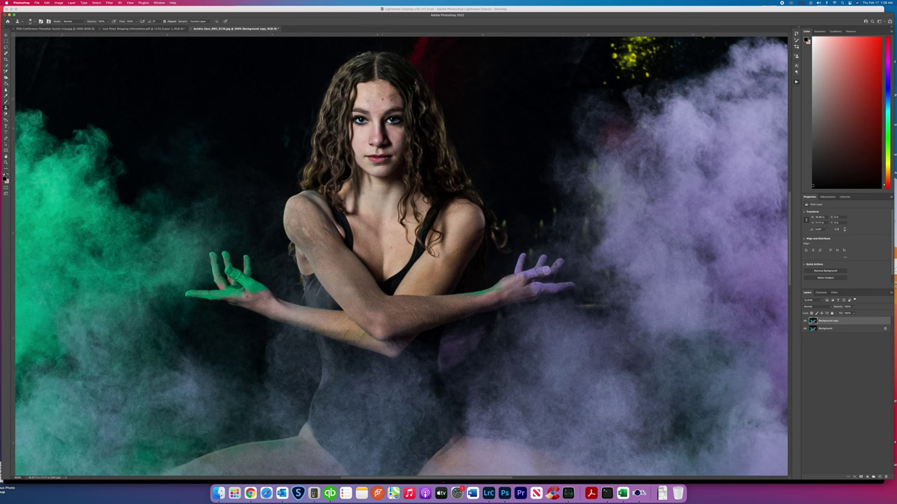
pyautogui.click(391, 99)
pyautogui.click(393, 94)
pyautogui.click(370, 96)
pyautogui.click(379, 107)
pyautogui.click(384, 157)
# Lower the retouched layer's opacity to soften the skin retouching, and flatten the image.
pyautogui.click(854, 308)
pyautogui.moveTo(853, 313)
pyautogui.mouseDown()
pyautogui.moveTo(835, 313)
pyautogui.moveTo(850, 313)
pyautogui.mouseUp()
pyautogui.click(70, 3)
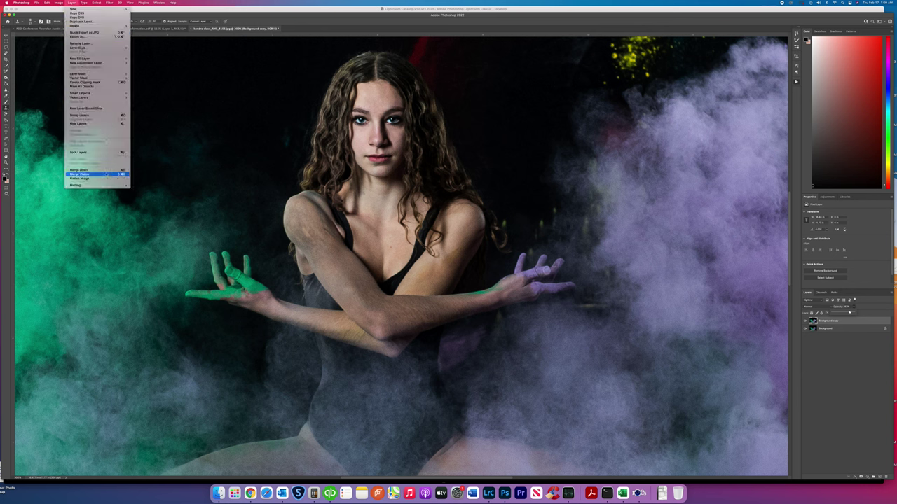
pyautogui.click(84, 180)
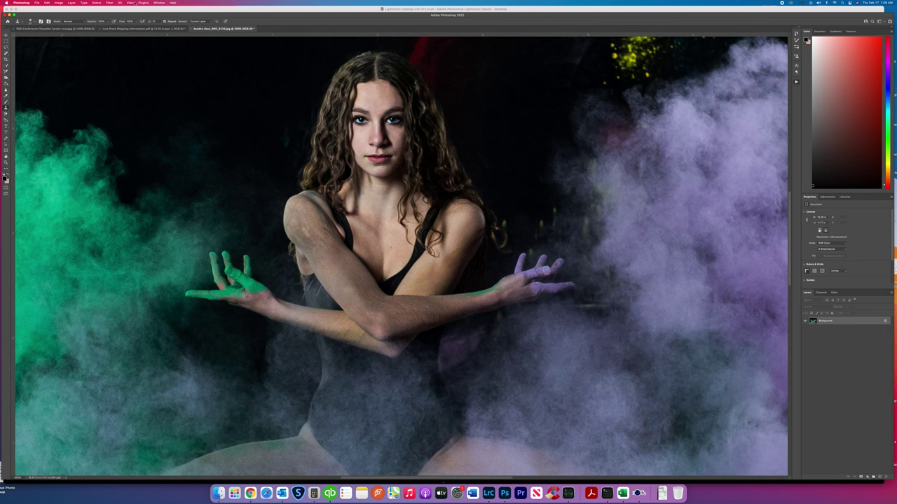
# Brighten the whole image with Levels by lowering the white input point and lifting the midtones.
pyautogui.click(135, 4)
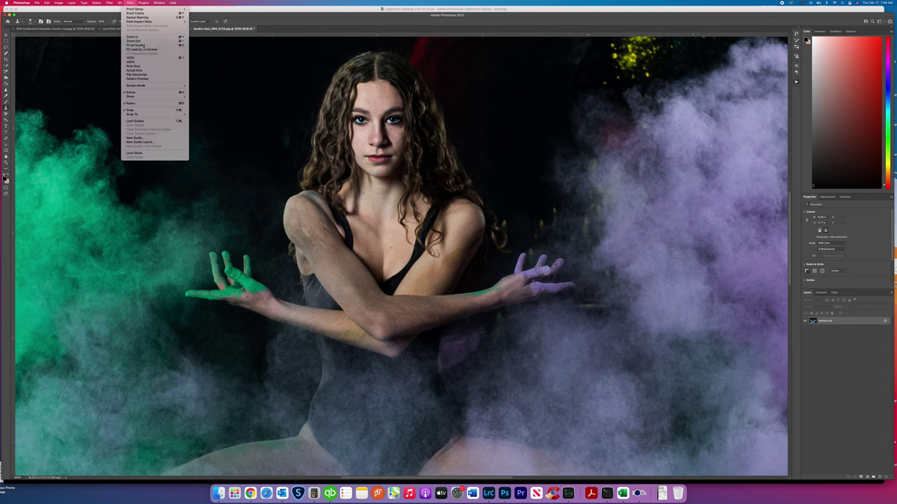
pyautogui.click(143, 45)
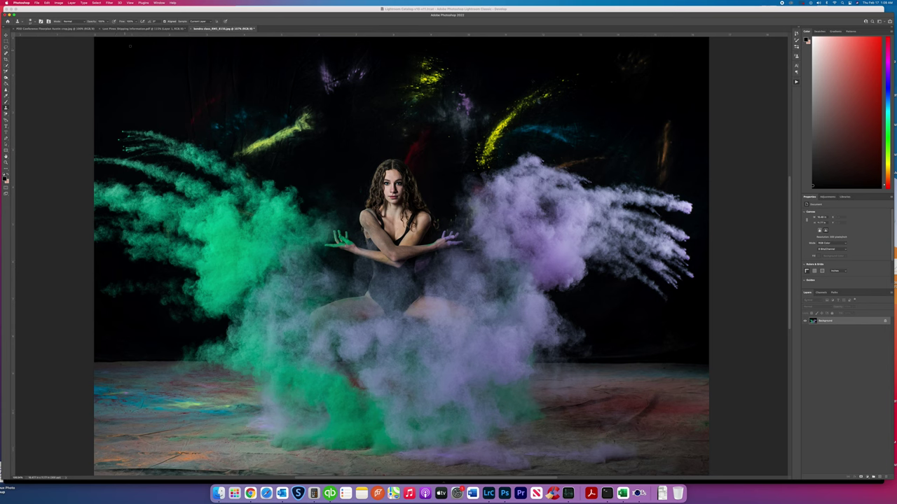
pyautogui.click(58, 4)
pyautogui.moveTo(70, 16)
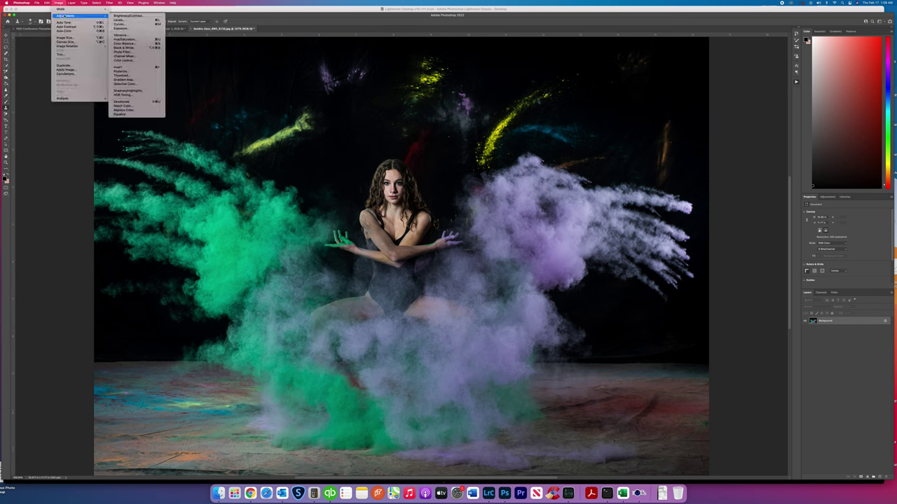
pyautogui.click(118, 19)
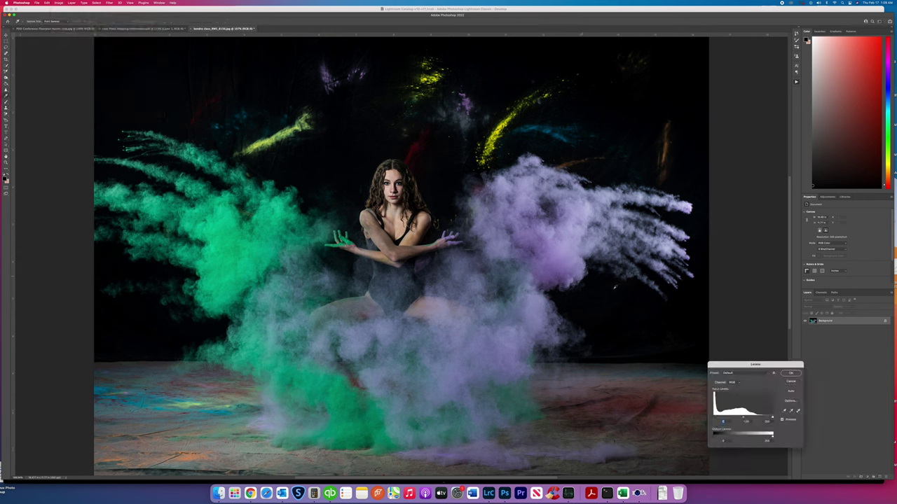
pyautogui.moveTo(771, 418); pyautogui.dragTo(738, 419)
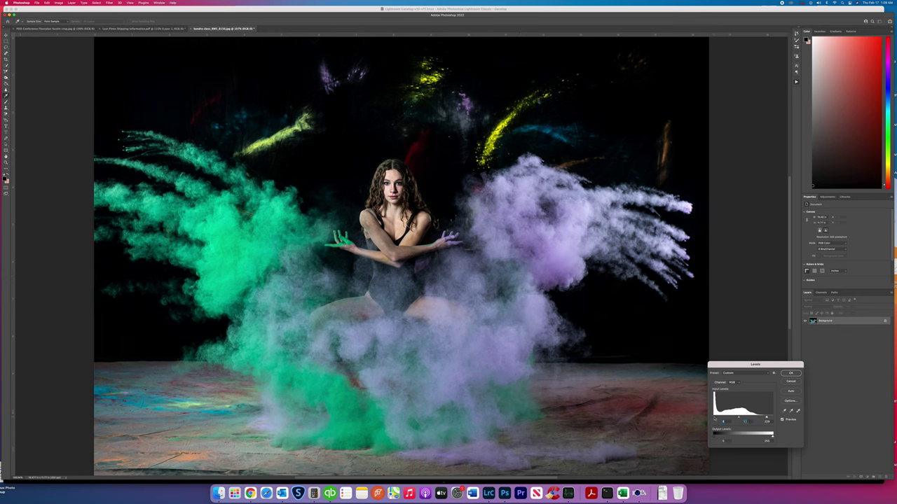
pyautogui.click(787, 373)
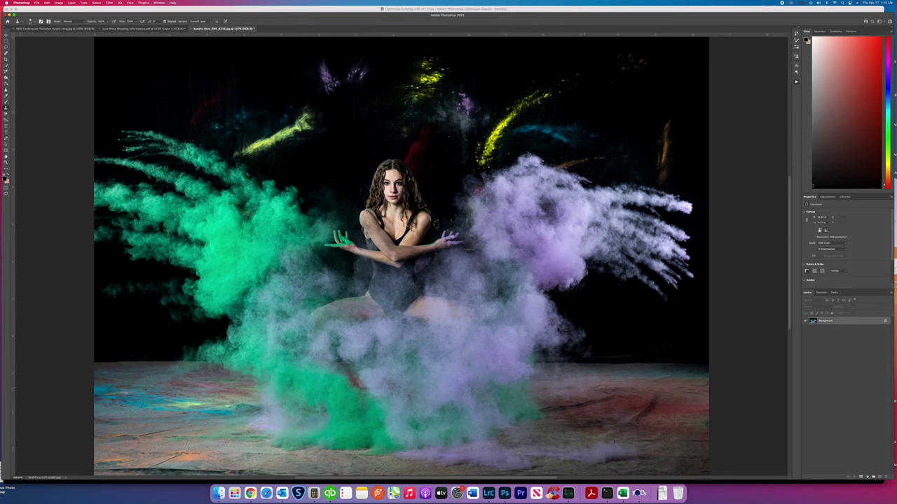
# Duplicate the Background layer under its default name and set the copy's blend mode to Overlay.
pyautogui.click(72, 3)
pyautogui.click(84, 25)
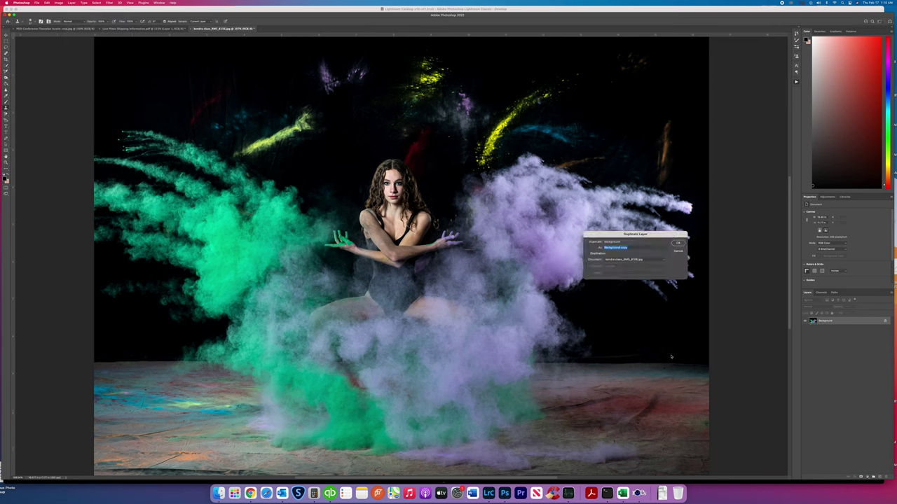
pyautogui.click(677, 243)
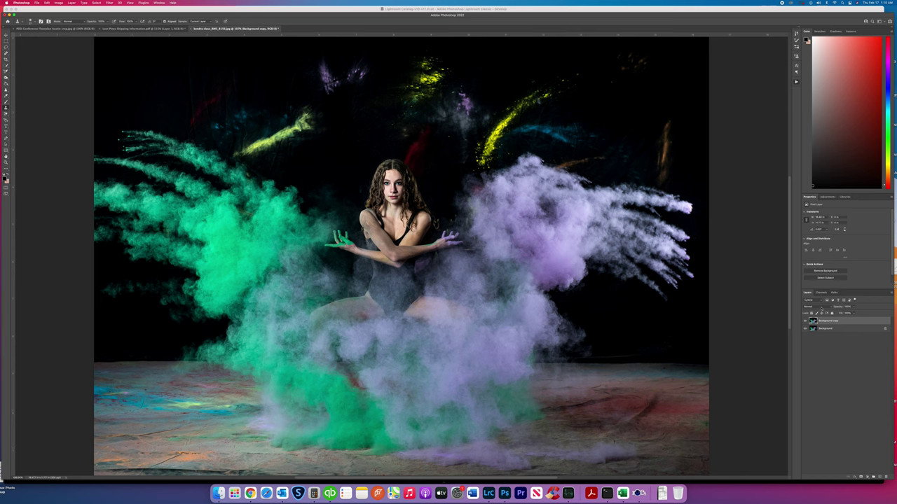
pyautogui.click(812, 306)
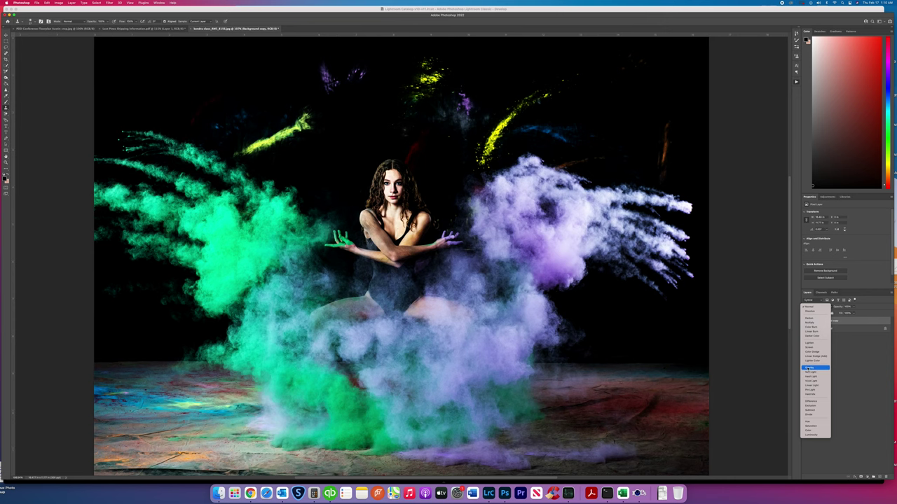
pyautogui.click(810, 368)
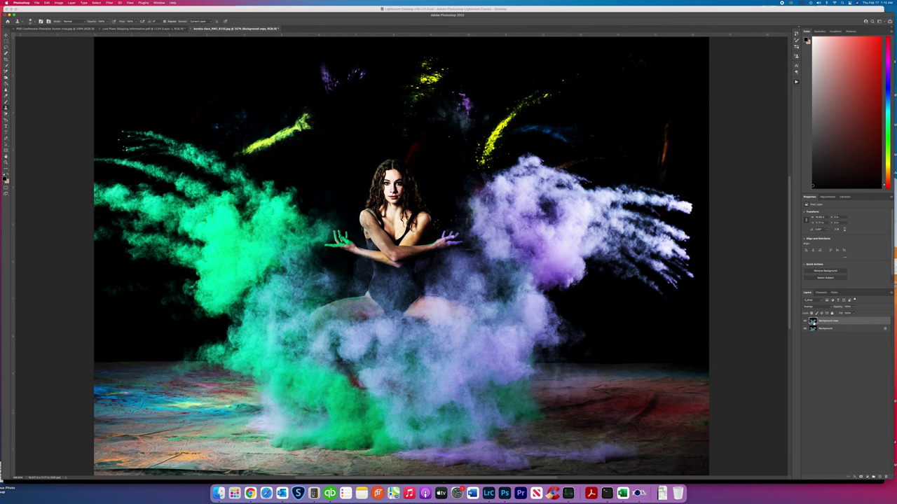
# Add a black layer mask to the Overlay copy and brush the effect in over the colored floor, masking out overspill near the green powder.
pyautogui.click(860, 477)
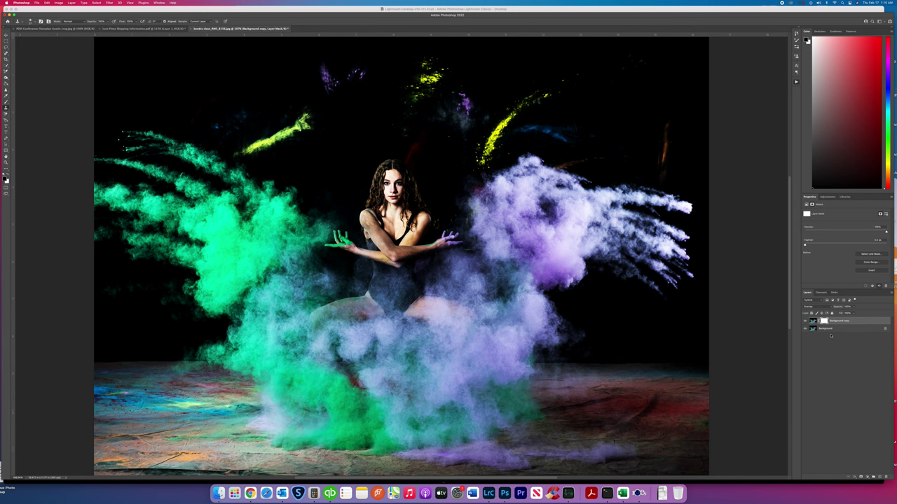
pyautogui.press('super+i')
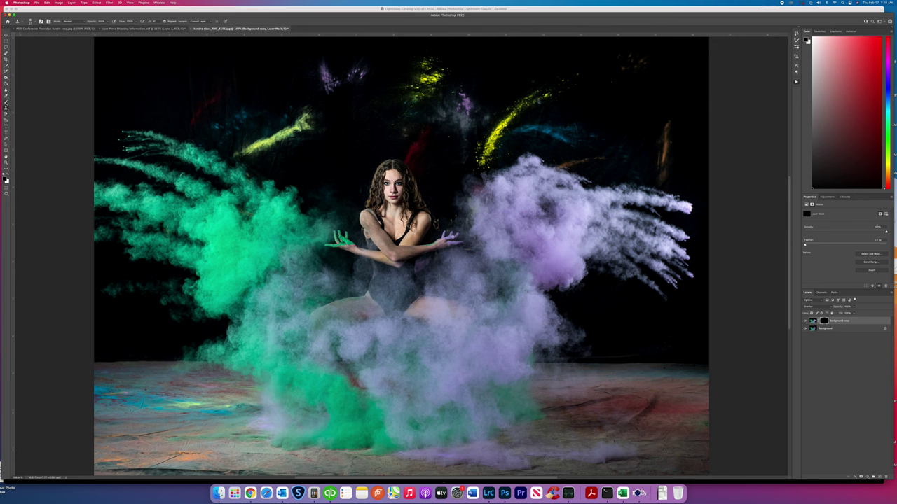
pyautogui.press('b')
pyautogui.press('x')
pyautogui.moveTo(105, 378)
pyautogui.mouseDown()
pyautogui.moveTo(203, 388)
pyautogui.moveTo(250, 424)
pyautogui.mouseUp()
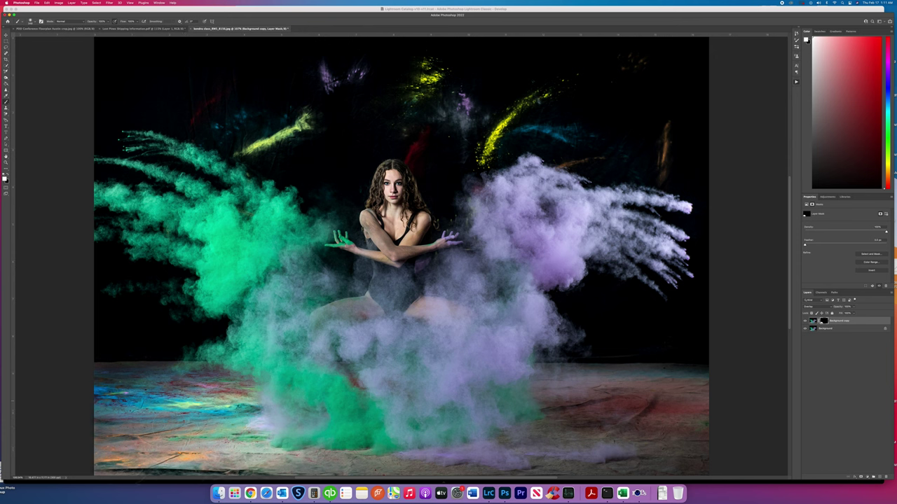
pyautogui.moveTo(424, 467)
pyautogui.mouseDown()
pyautogui.moveTo(680, 461)
pyautogui.moveTo(701, 416)
pyautogui.moveTo(680, 388)
pyautogui.moveTo(554, 386)
pyautogui.moveTo(627, 424)
pyautogui.moveTo(508, 442)
pyautogui.moveTo(678, 420)
pyautogui.moveTo(648, 445)
pyautogui.mouseUp()
pyautogui.moveTo(638, 405)
pyautogui.mouseDown()
pyautogui.moveTo(694, 375)
pyautogui.moveTo(562, 363)
pyautogui.moveTo(566, 403)
pyautogui.mouseUp()
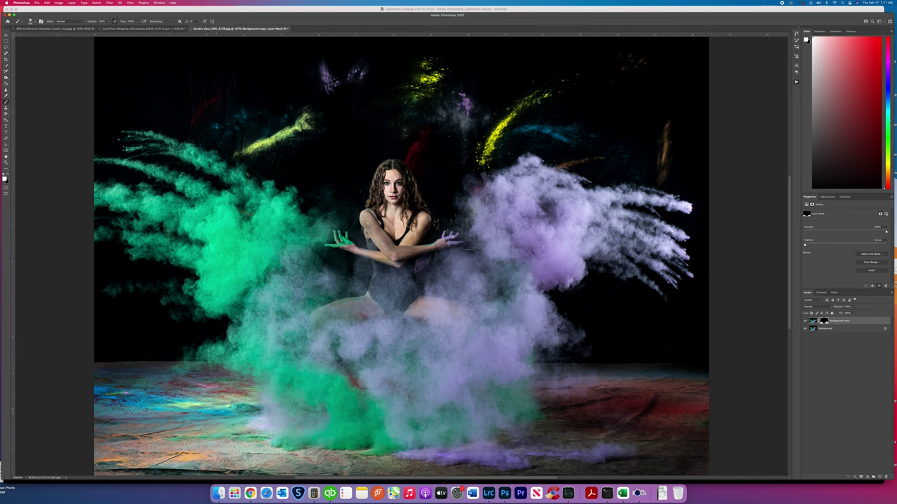
pyautogui.moveTo(206, 376); pyautogui.dragTo(76, 375)
pyautogui.moveTo(238, 440); pyautogui.dragTo(349, 451)
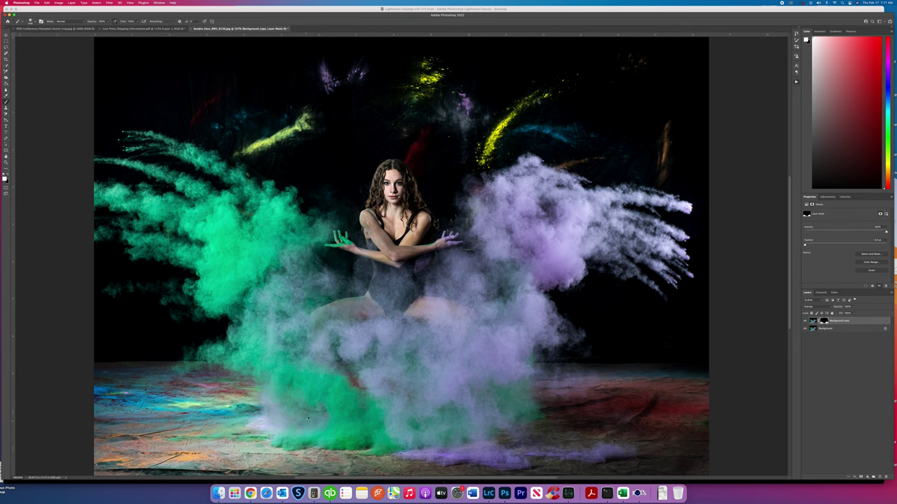
pyautogui.press('x')
pyautogui.moveTo(279, 436); pyautogui.dragTo(351, 435)
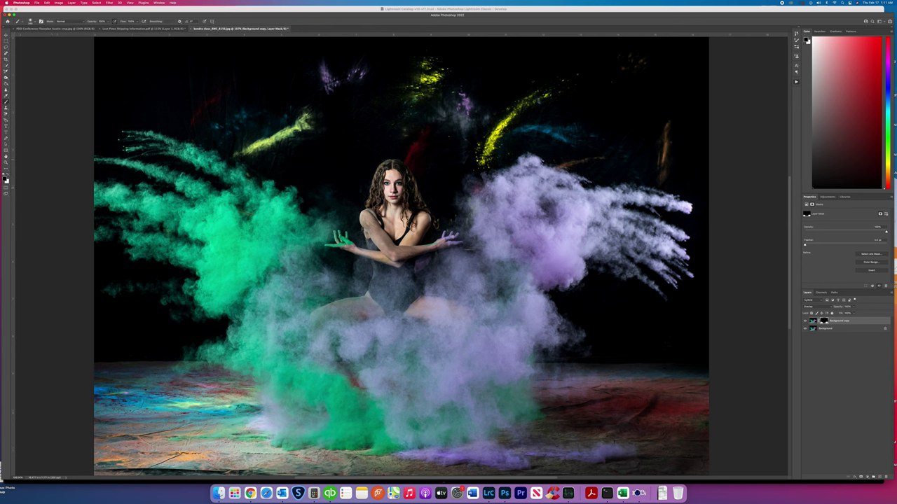
# Paint white on the mask over the green and purple powder clouds to bring in the Overlay contrast, and flatten the image.
pyautogui.press('x')
pyautogui.moveTo(221, 245)
pyautogui.mouseDown()
pyautogui.moveTo(219, 266)
pyautogui.moveTo(266, 234)
pyautogui.mouseUp()
pyautogui.click(224, 293)
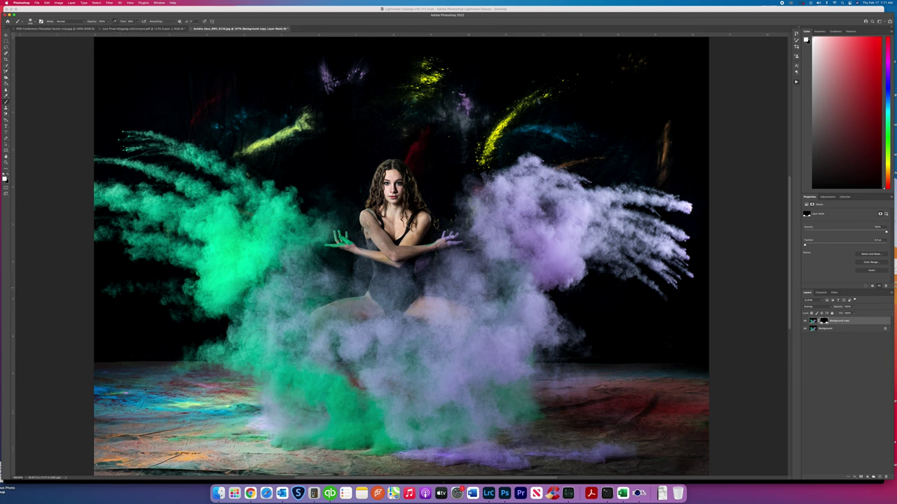
pyautogui.moveTo(212, 247)
pyautogui.mouseDown()
pyautogui.moveTo(170, 237)
pyautogui.moveTo(144, 204)
pyautogui.mouseUp()
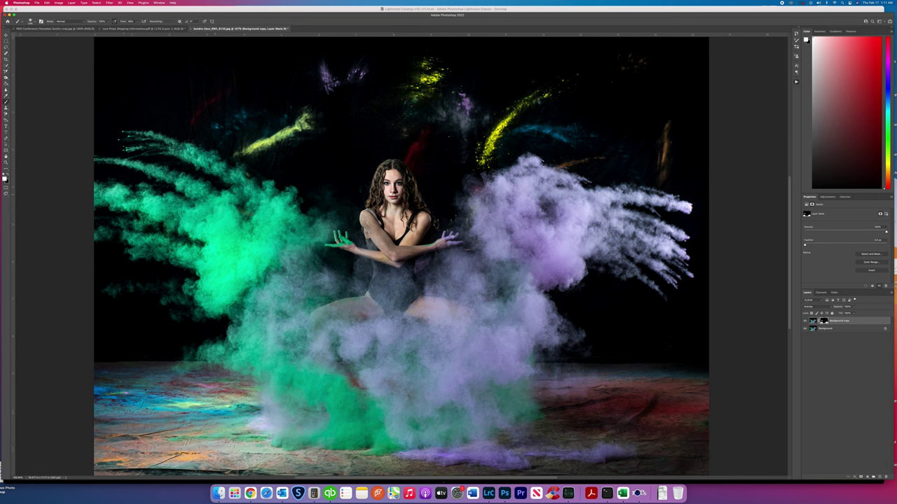
pyautogui.moveTo(263, 331); pyautogui.dragTo(278, 291)
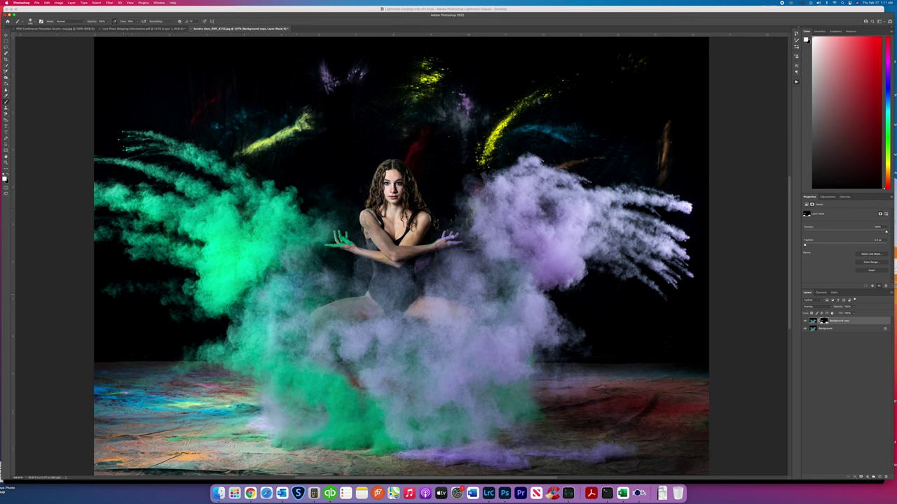
pyautogui.moveTo(328, 385); pyautogui.dragTo(328, 397)
pyautogui.moveTo(350, 426); pyautogui.dragTo(395, 429)
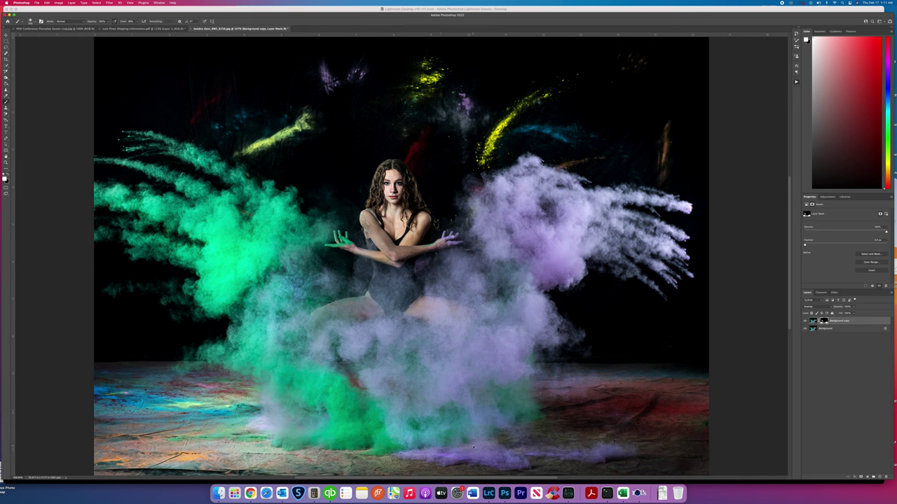
pyautogui.moveTo(509, 343)
pyautogui.mouseDown()
pyautogui.moveTo(350, 344)
pyautogui.moveTo(329, 320)
pyautogui.mouseUp()
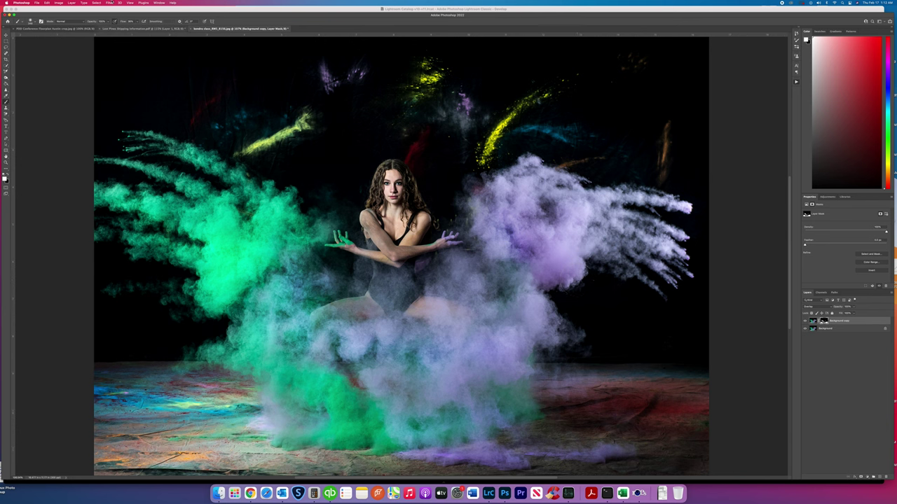
pyautogui.click(71, 3)
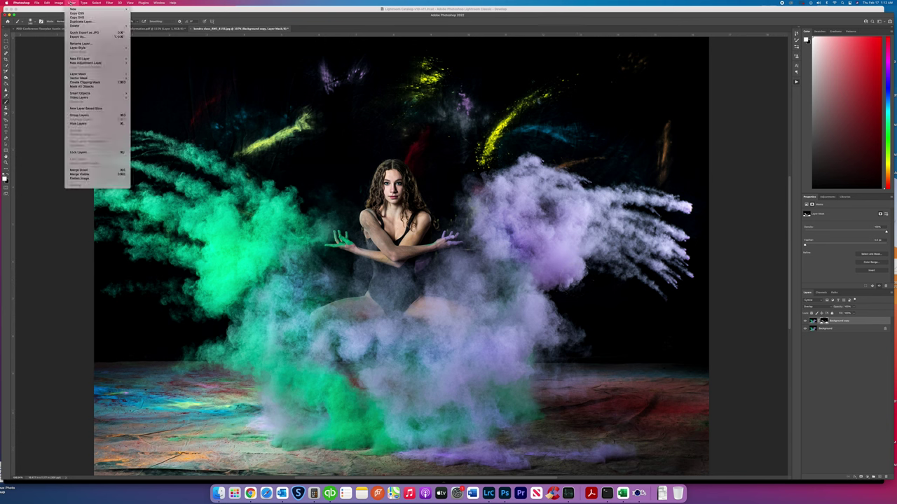
pyautogui.click(87, 179)
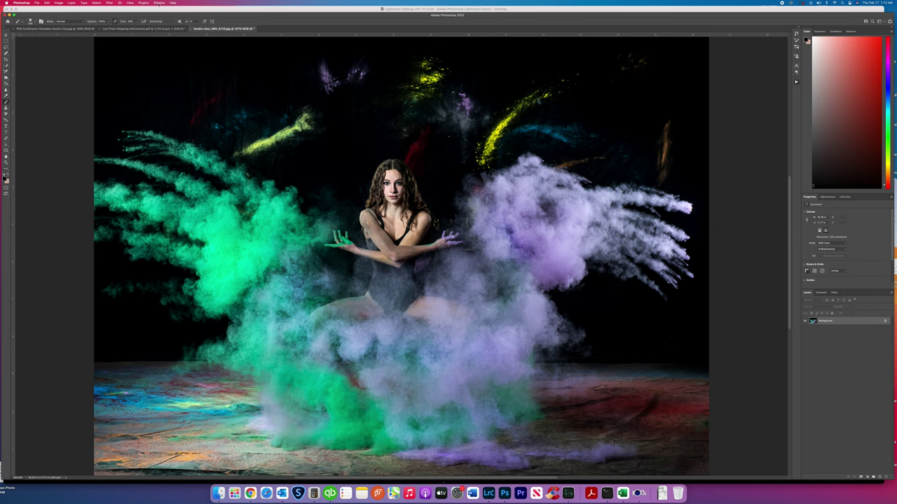
# In Lightroom Classic, create a virtual copy of the portrait and darken it by lowering exposure and highlights, with slightly more texture.
pyautogui.moveTo(149, 9)
pyautogui.mouseDown()
pyautogui.moveTo(175, 19)
pyautogui.moveTo(158, 2)
pyautogui.mouseUp()
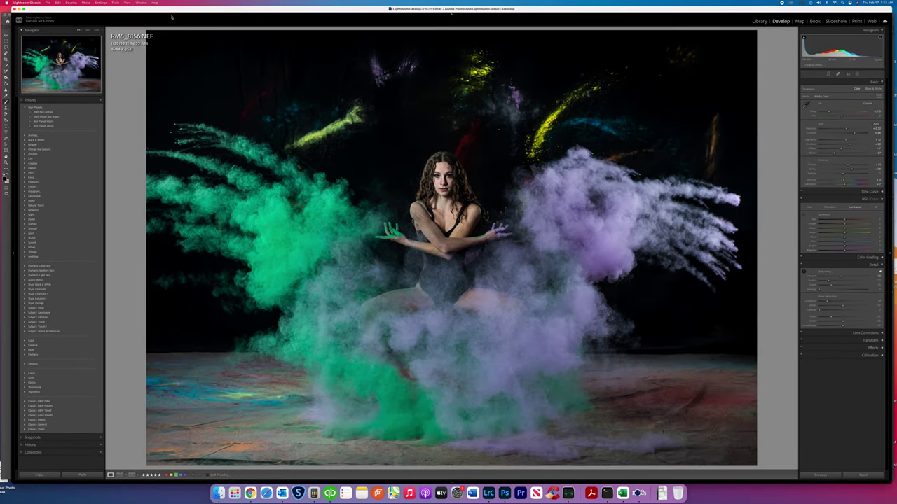
pyautogui.click(85, 3)
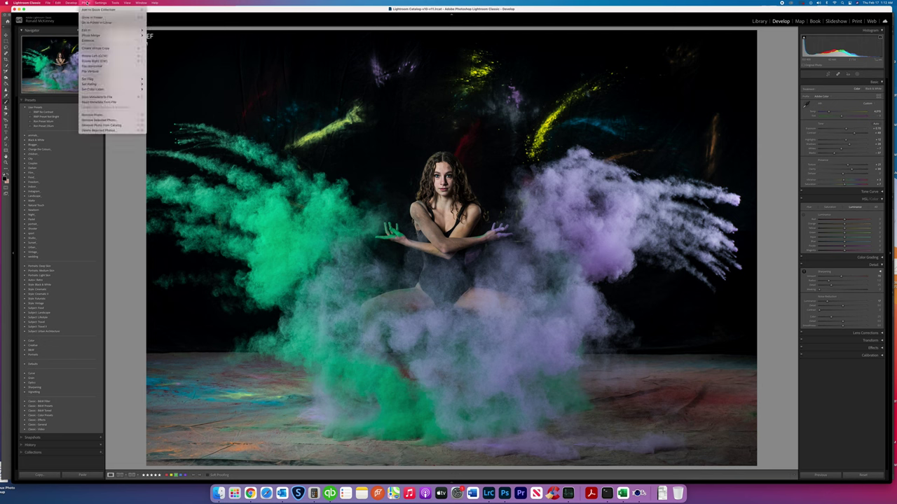
pyautogui.click(626, 193)
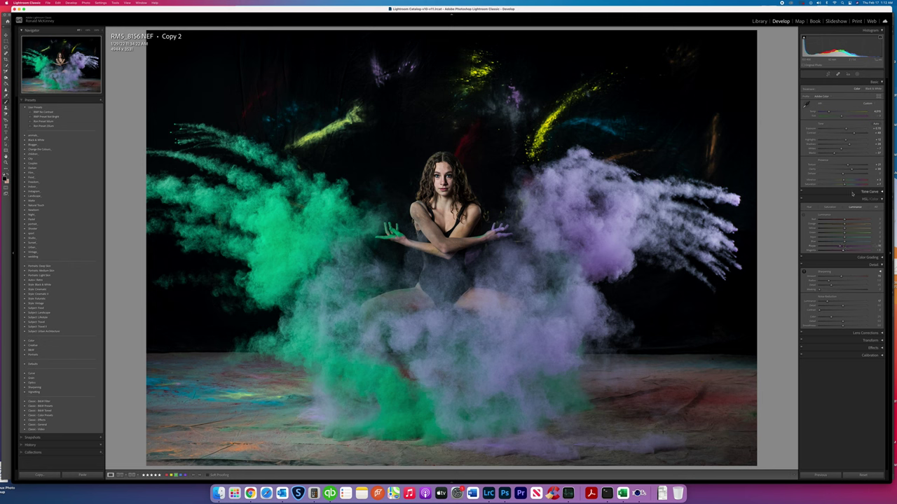
pyautogui.moveTo(846, 129)
pyautogui.mouseDown()
pyautogui.moveTo(838, 149)
pyautogui.moveTo(842, 141)
pyautogui.mouseUp()
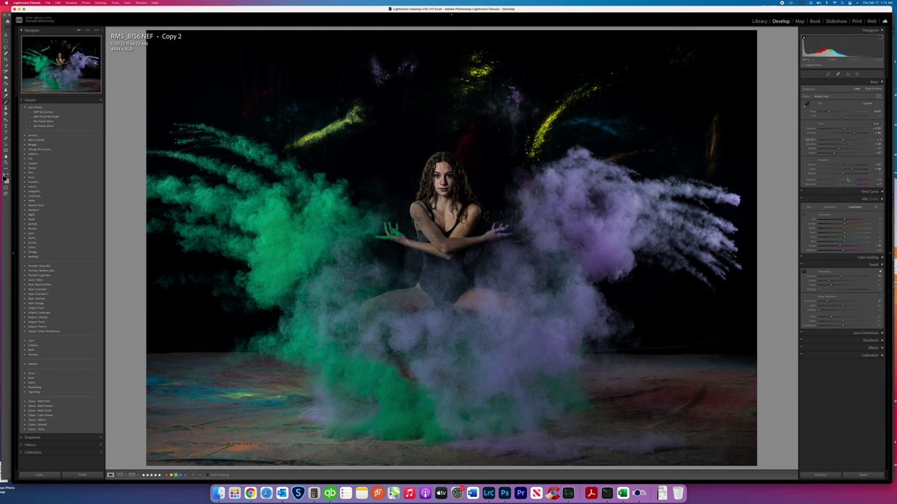
pyautogui.moveTo(848, 166); pyautogui.dragTo(851, 166)
# Export the darkened virtual copy as a separate JPEG and open it in Photoshop.
pyautogui.click(47, 3)
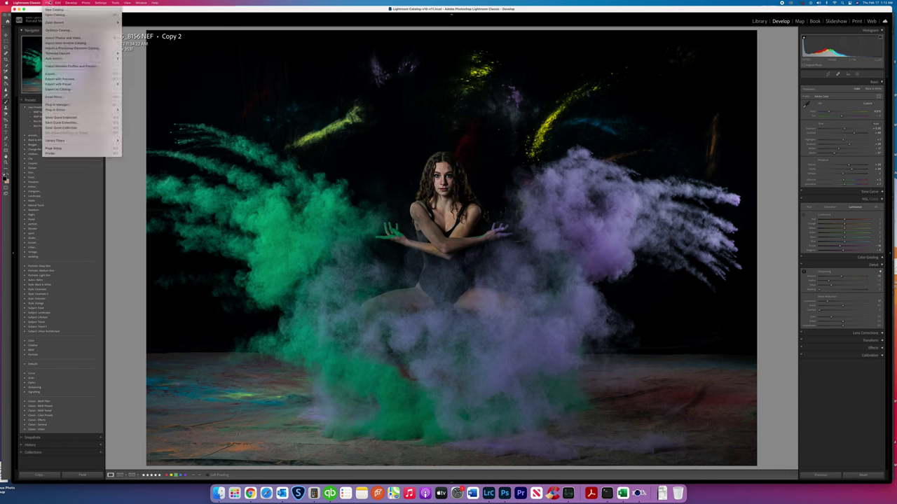
pyautogui.click(66, 73)
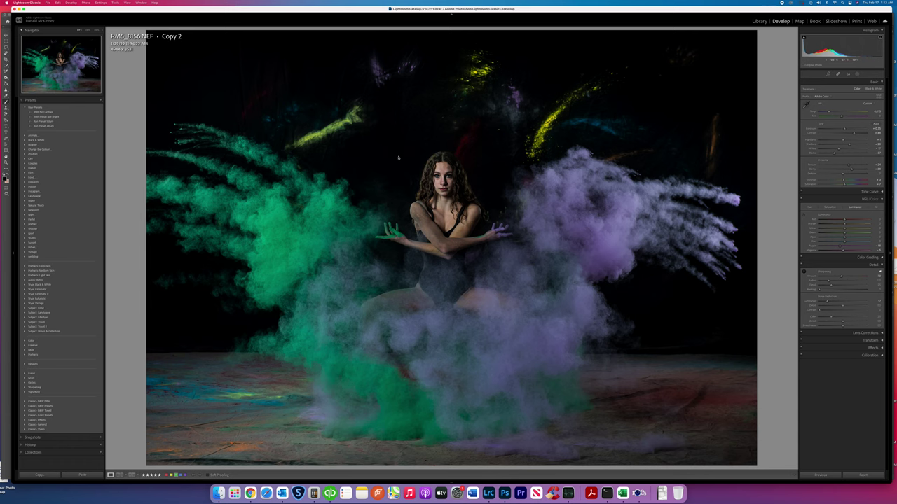
pyautogui.click(616, 217)
pyautogui.click(504, 188)
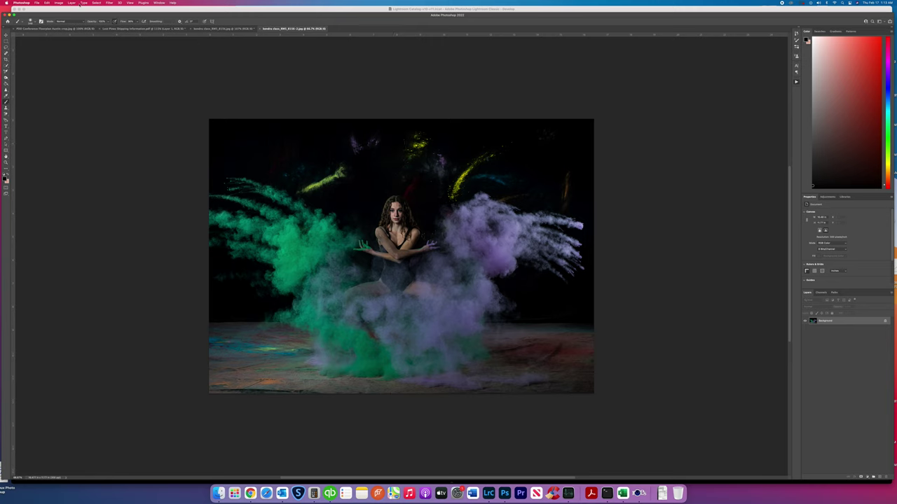
# Duplicate the darker image's Background layer into the retouched portrait document, and close the darker file.
pyautogui.click(71, 3)
pyautogui.click(81, 21)
pyautogui.click(625, 259)
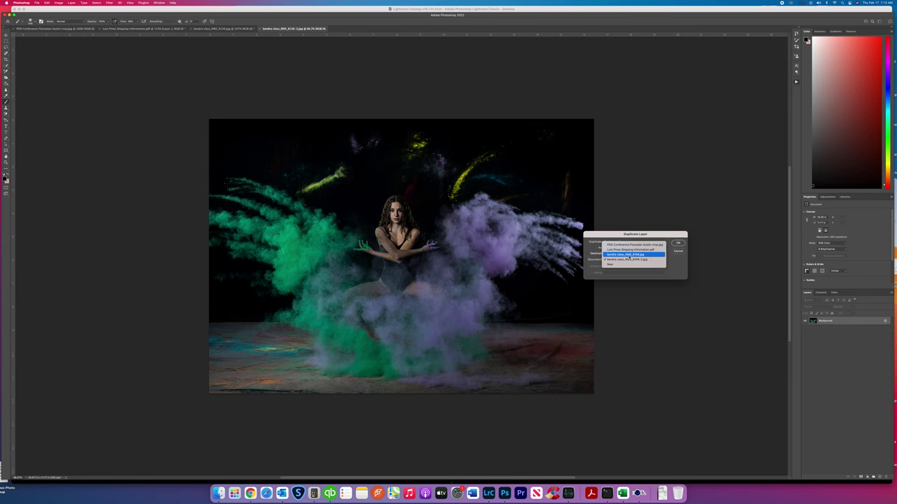
pyautogui.click(634, 255)
pyautogui.click(677, 243)
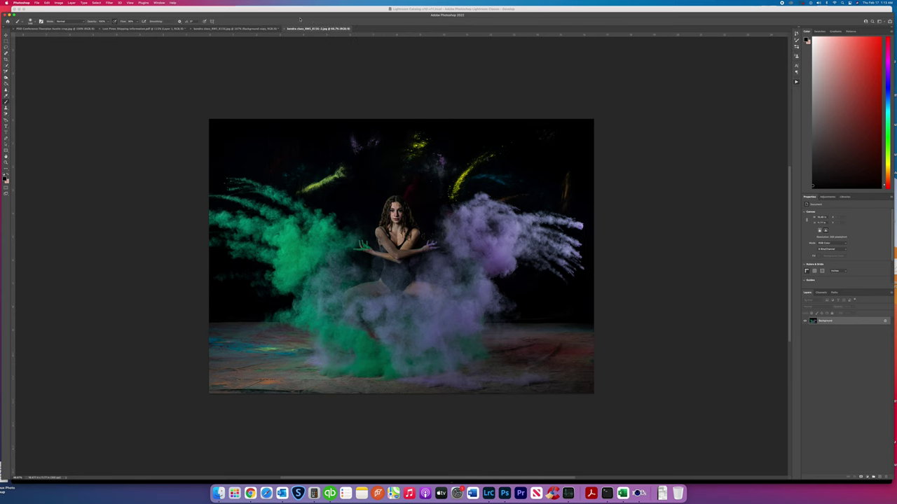
pyautogui.click(284, 29)
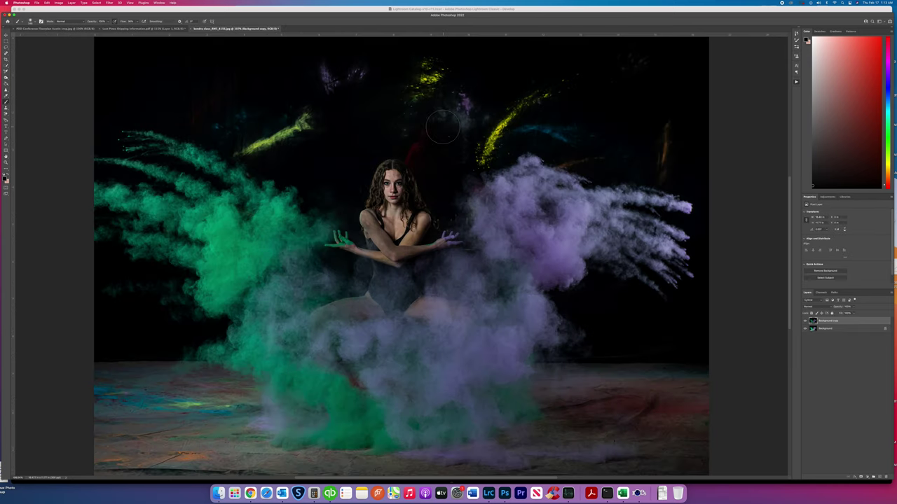
# Duplicate the Background layer, move the copy above the darker layer, and duplicate that copy once more.
pyautogui.click(824, 328)
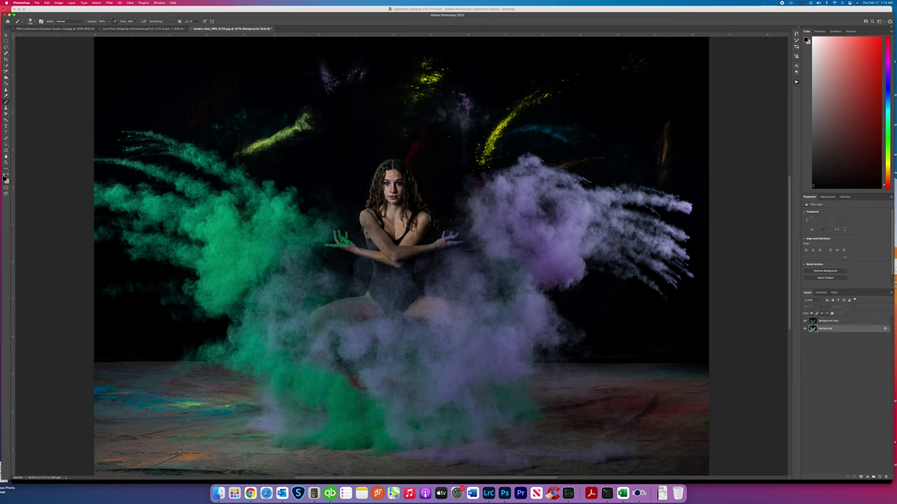
pyautogui.click(71, 3)
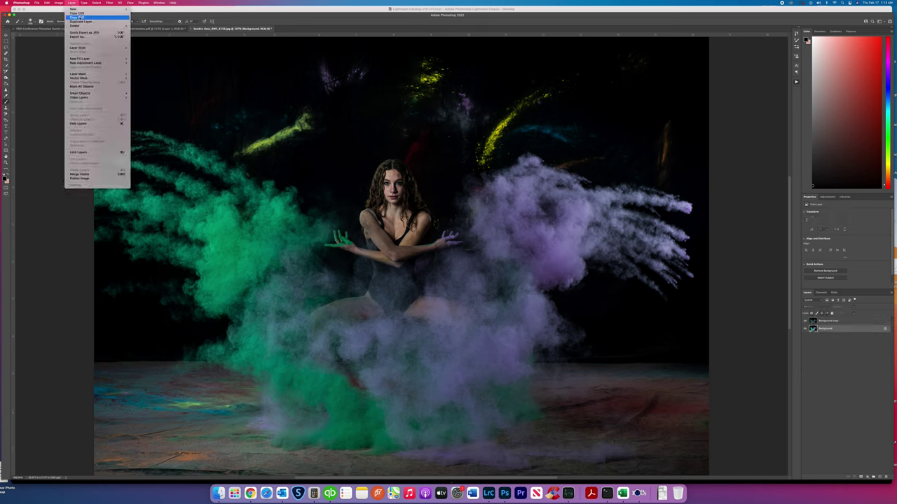
pyautogui.click(82, 22)
pyautogui.click(677, 243)
pyautogui.moveTo(821, 329); pyautogui.dragTo(821, 320)
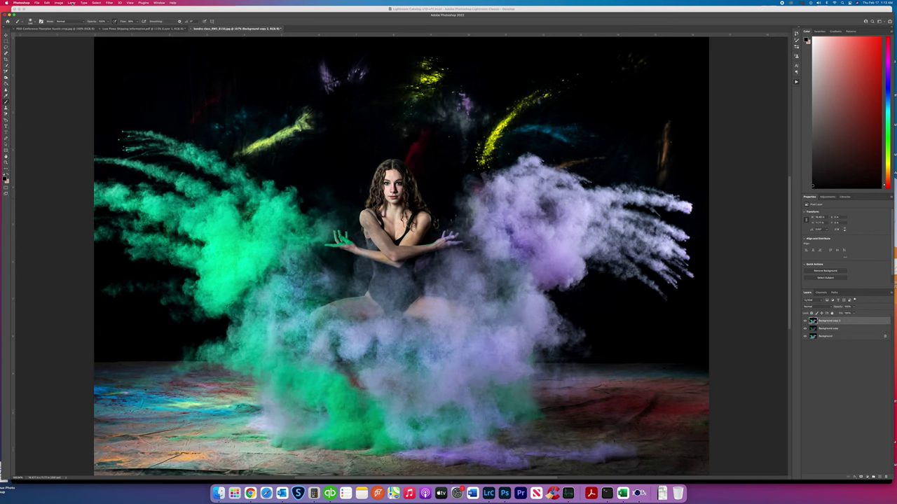
pyautogui.click(72, 3)
pyautogui.click(83, 23)
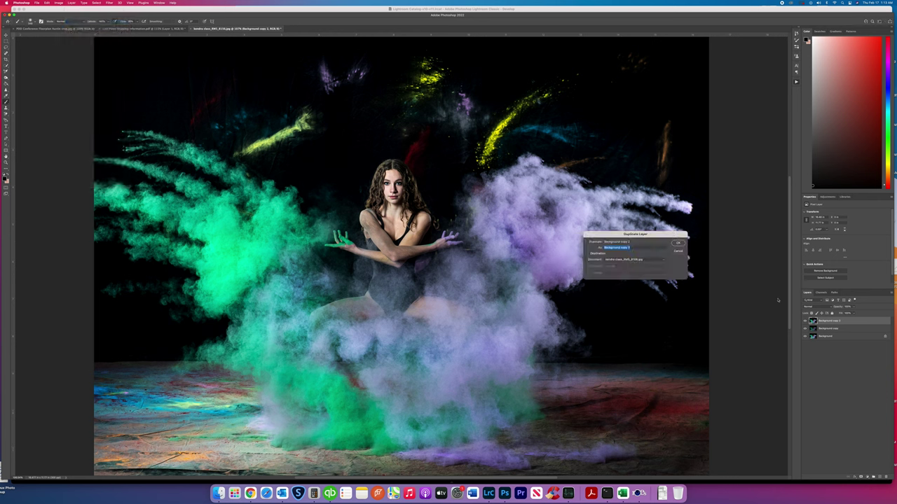
pyautogui.click(677, 243)
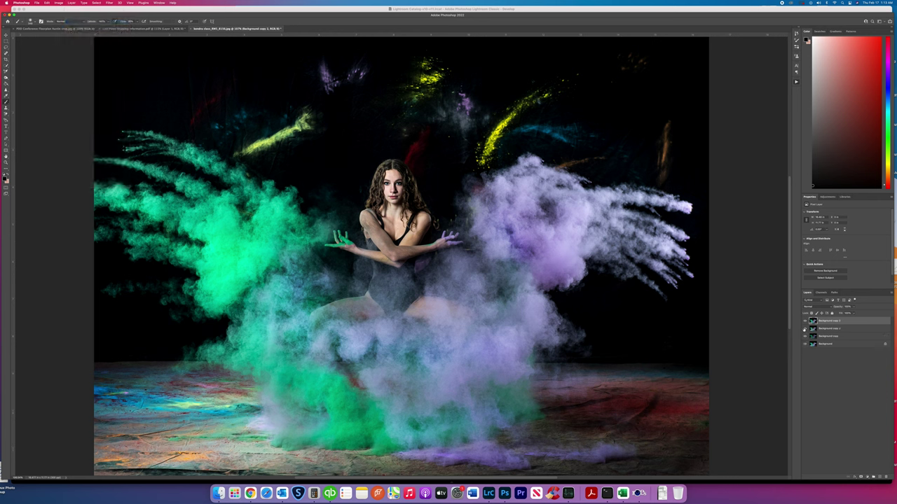
# Add a layer mask to the topmost Background copy and make black the painting colour.
pyautogui.click(861, 477)
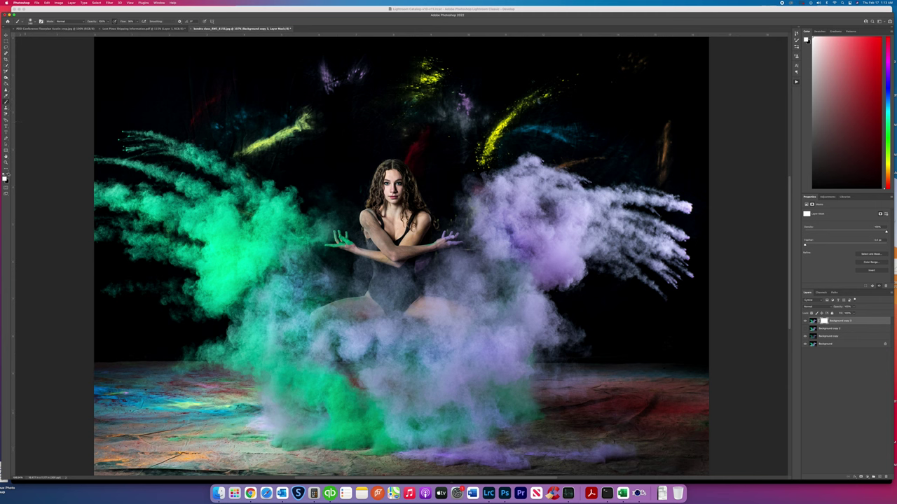
pyautogui.click(8, 175)
pyautogui.moveTo(233, 265)
pyautogui.mouseDown()
pyautogui.moveTo(251, 259)
pyautogui.moveTo(271, 229)
pyautogui.moveTo(218, 288)
pyautogui.moveTo(210, 283)
pyautogui.mouseUp()
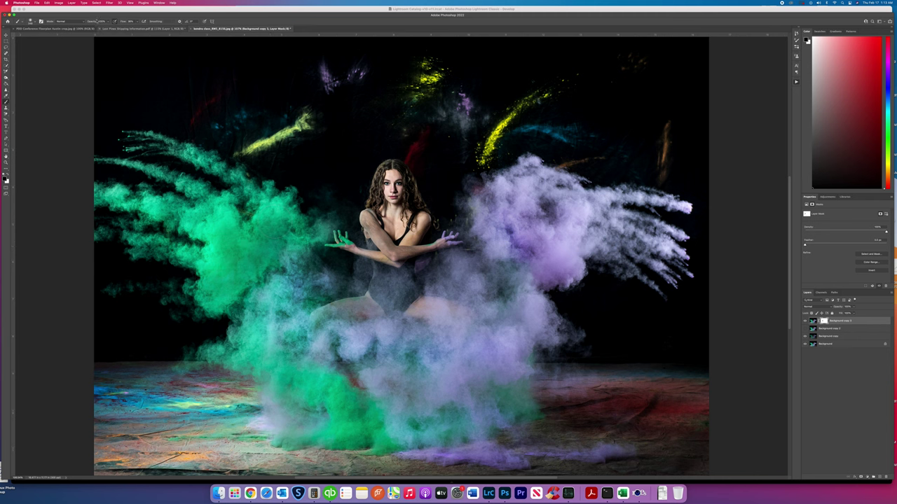
pyautogui.click(47, 3)
pyautogui.click(50, 9)
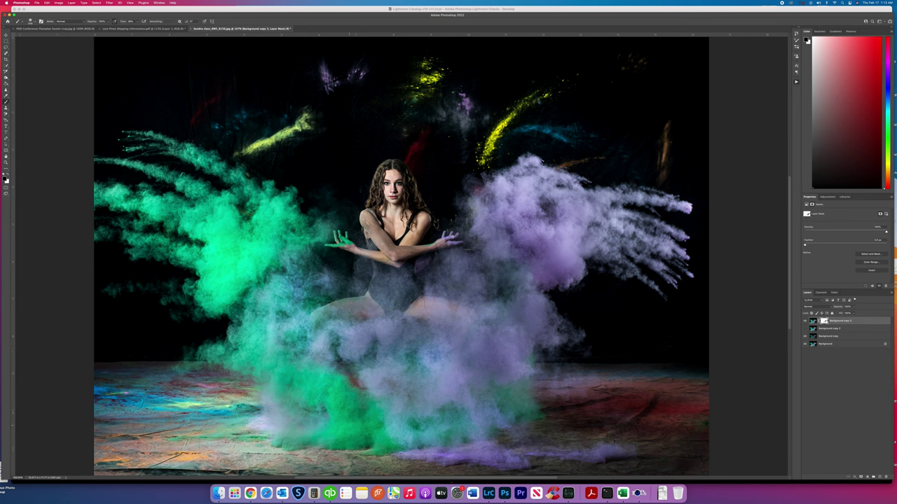
pyautogui.moveTo(264, 423); pyautogui.dragTo(286, 437)
pyautogui.moveTo(223, 403); pyautogui.dragTo(294, 463)
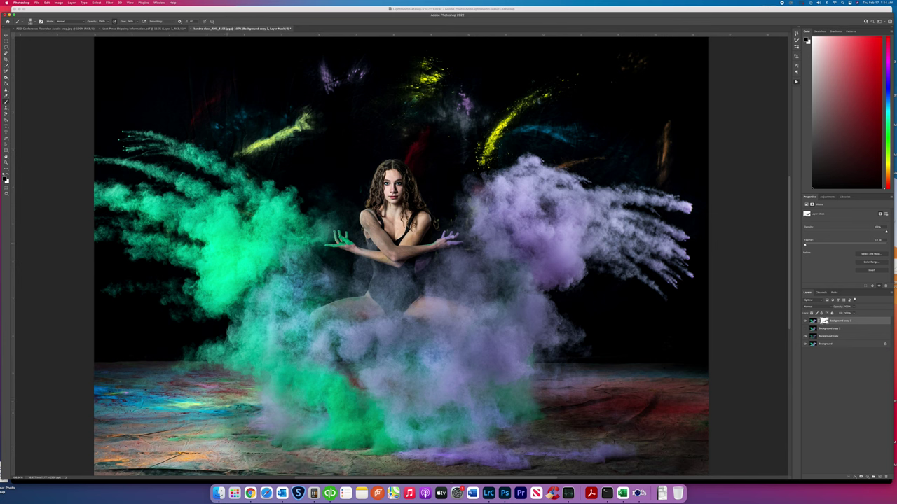
pyautogui.click(45, 3)
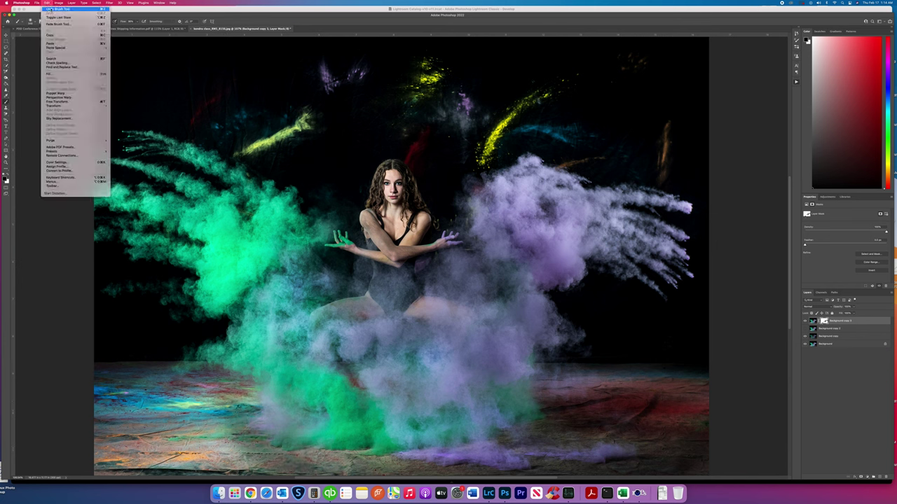
pyautogui.click(49, 10)
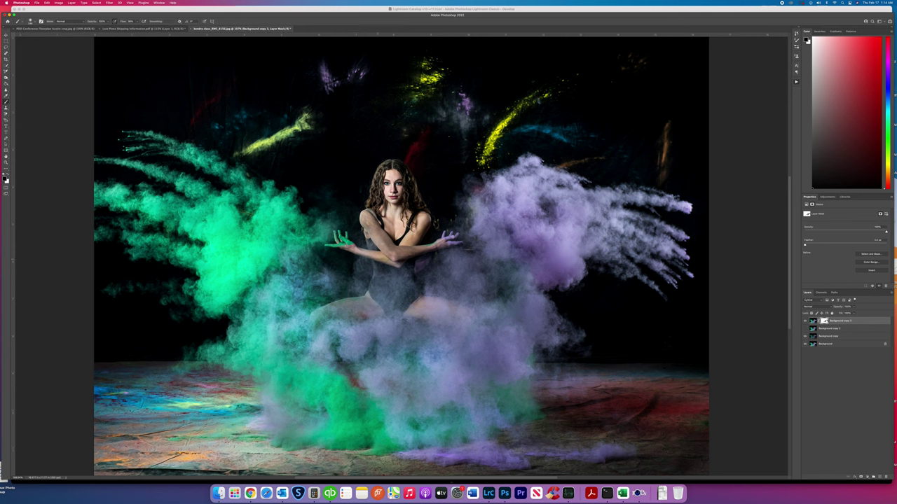
# Paint black on the top layer's mask over the green and purple powder clouds to bring in the darker version.
pyautogui.moveTo(224, 238)
pyautogui.mouseDown()
pyautogui.moveTo(218, 293)
pyautogui.moveTo(287, 207)
pyautogui.mouseUp()
pyautogui.moveTo(212, 218)
pyautogui.mouseDown()
pyautogui.moveTo(210, 291)
pyautogui.moveTo(222, 300)
pyautogui.mouseUp()
pyautogui.moveTo(187, 212)
pyautogui.mouseDown()
pyautogui.moveTo(161, 220)
pyautogui.moveTo(98, 191)
pyautogui.mouseUp()
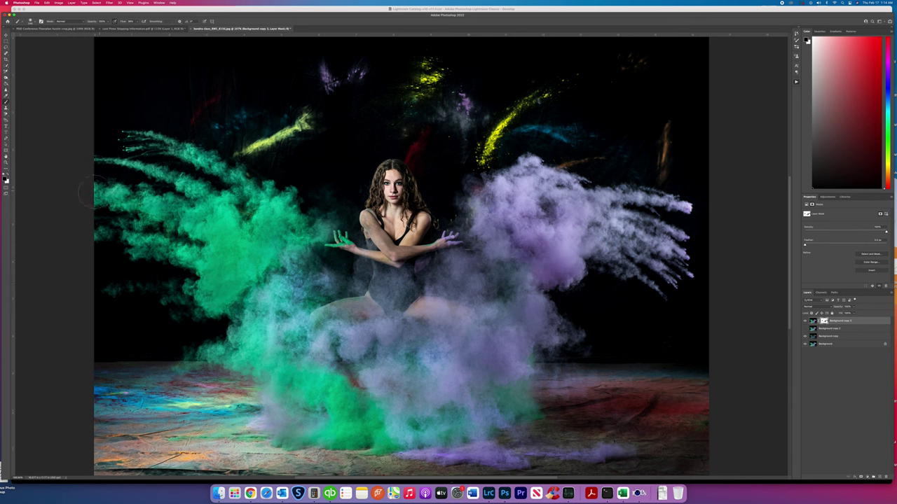
pyautogui.moveTo(569, 214); pyautogui.dragTo(570, 255)
pyautogui.moveTo(550, 178)
pyautogui.mouseDown()
pyautogui.moveTo(506, 195)
pyautogui.moveTo(511, 181)
pyautogui.moveTo(543, 178)
pyautogui.moveTo(679, 209)
pyautogui.moveTo(669, 250)
pyautogui.moveTo(678, 282)
pyautogui.moveTo(685, 207)
pyautogui.moveTo(685, 267)
pyautogui.mouseUp()
pyautogui.click(617, 239)
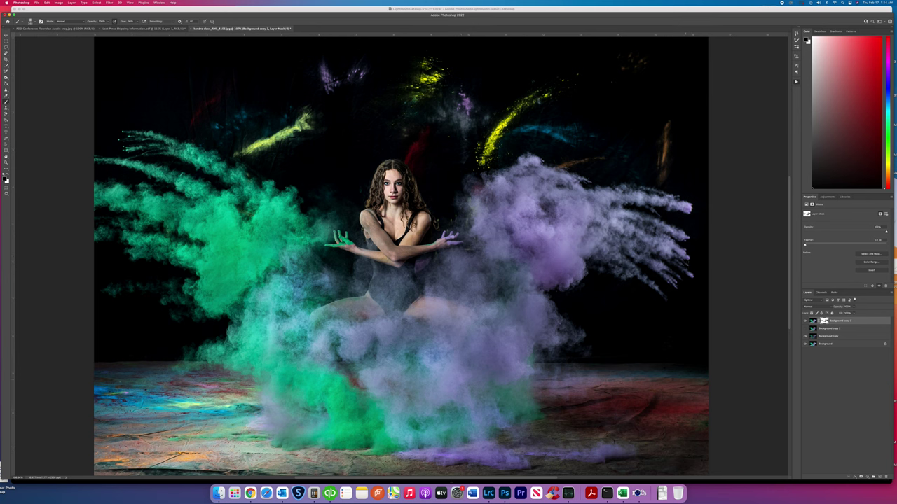
pyautogui.moveTo(435, 379); pyautogui.dragTo(436, 349)
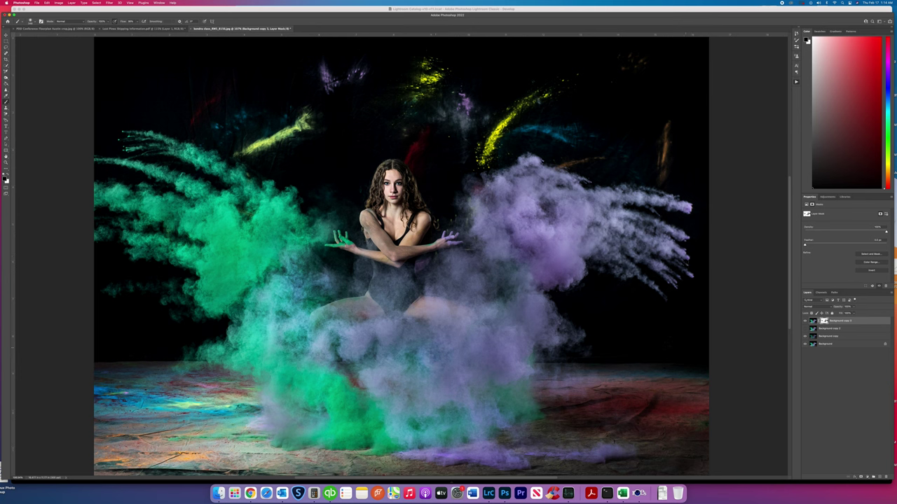
# Lower the opacity of the unmasked bright copy beneath the masked layer, and flatten the image.
pyautogui.click(837, 328)
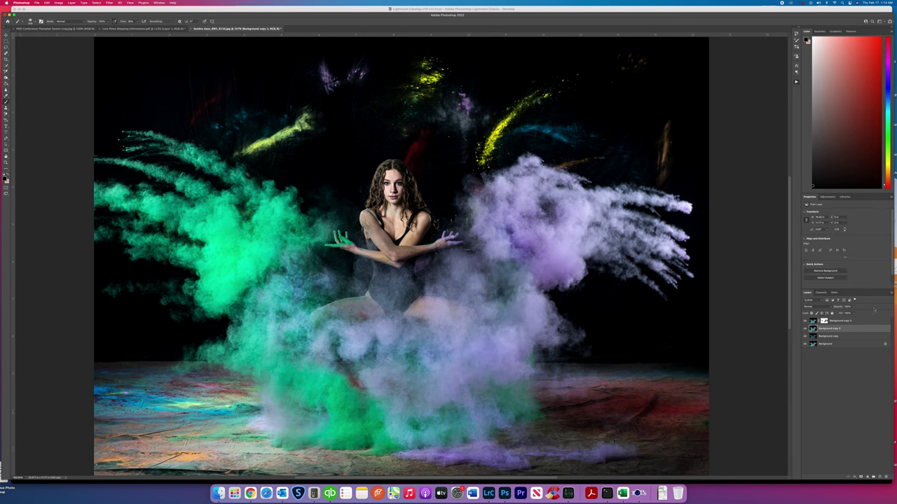
pyautogui.click(854, 307)
pyautogui.moveTo(854, 313); pyautogui.dragTo(837, 314)
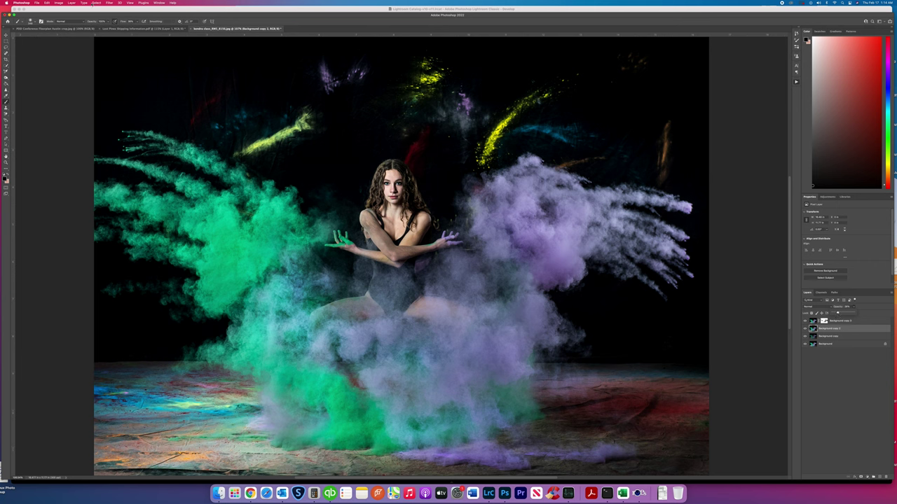
pyautogui.click(72, 3)
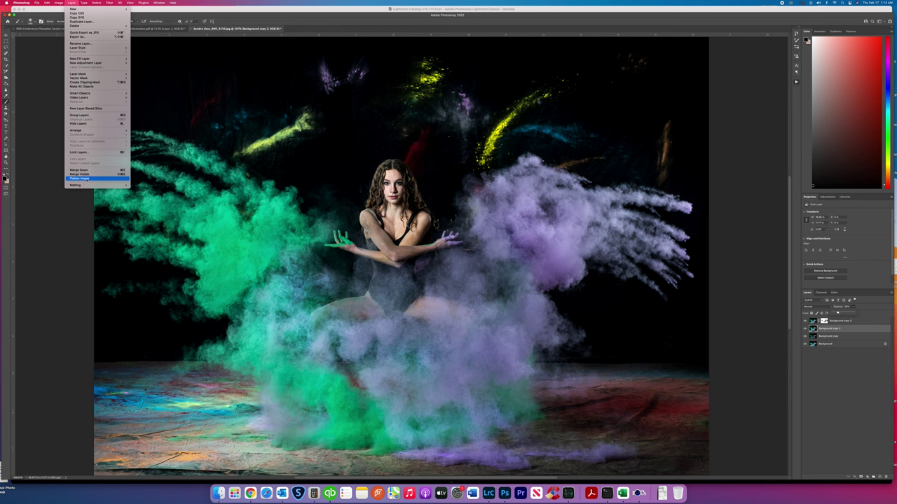
pyautogui.click(84, 178)
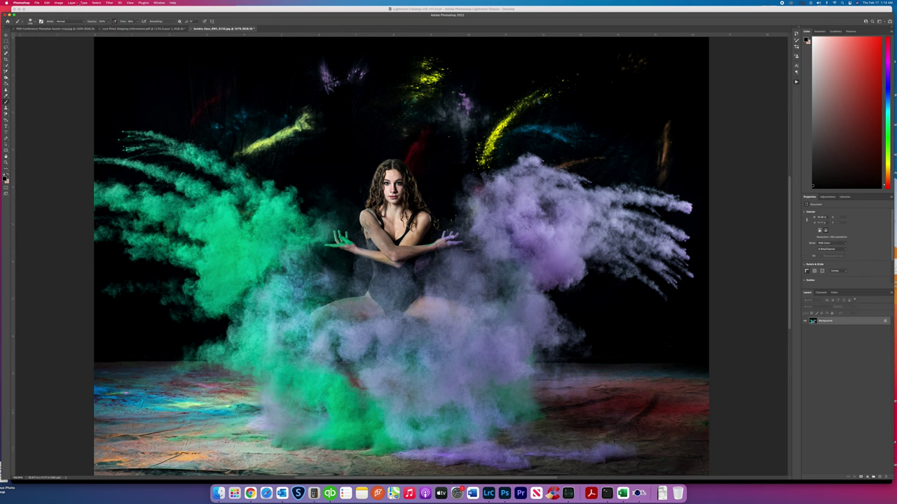
# Start a Levels adjustment on the flattened image, raising the input black point and lowering the input white point.
pyautogui.click(60, 3)
pyautogui.click(60, 3)
pyautogui.click(60, 3)
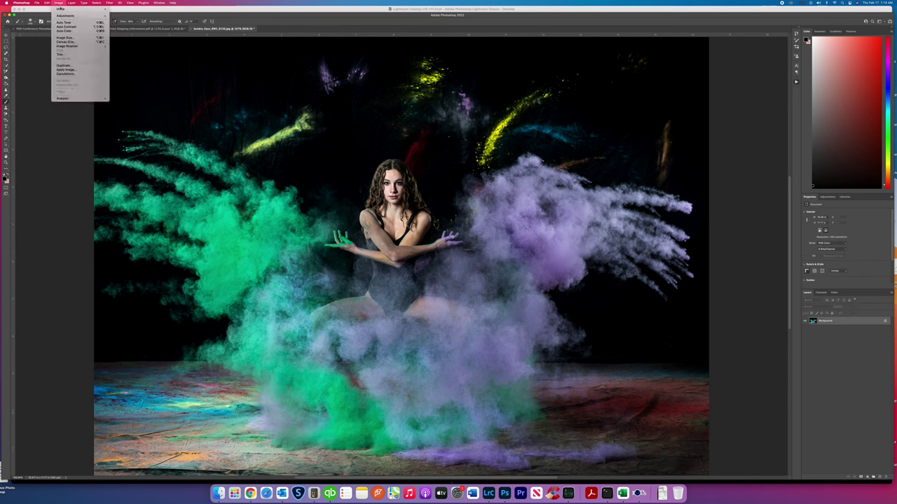
pyautogui.moveTo(64, 15)
pyautogui.click(126, 21)
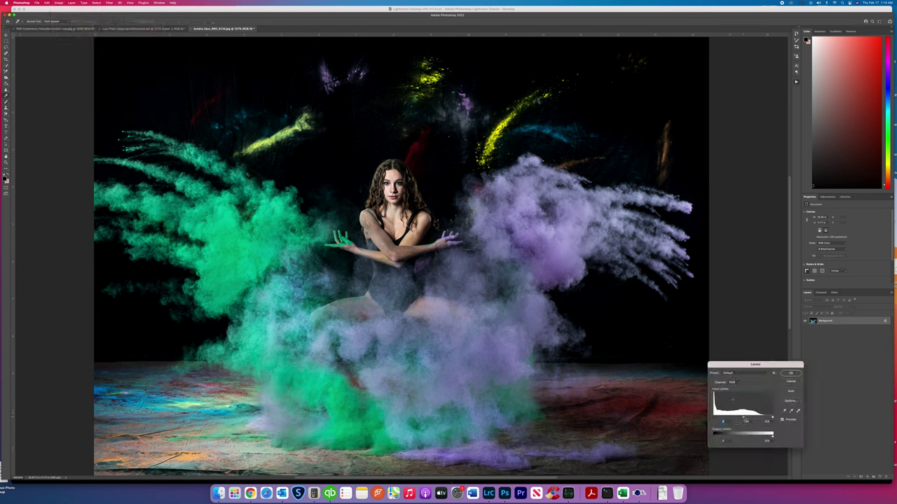
pyautogui.click(746, 419)
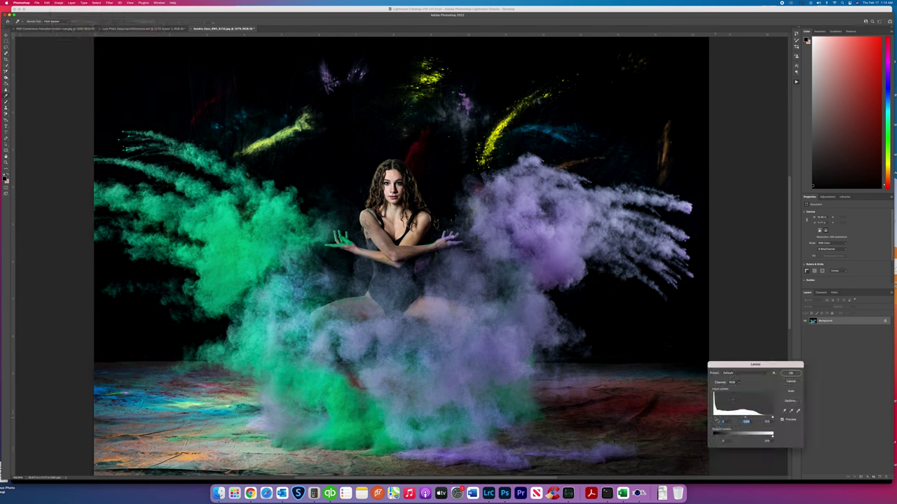
pyautogui.click(715, 418)
pyautogui.moveTo(771, 418); pyautogui.dragTo(768, 418)
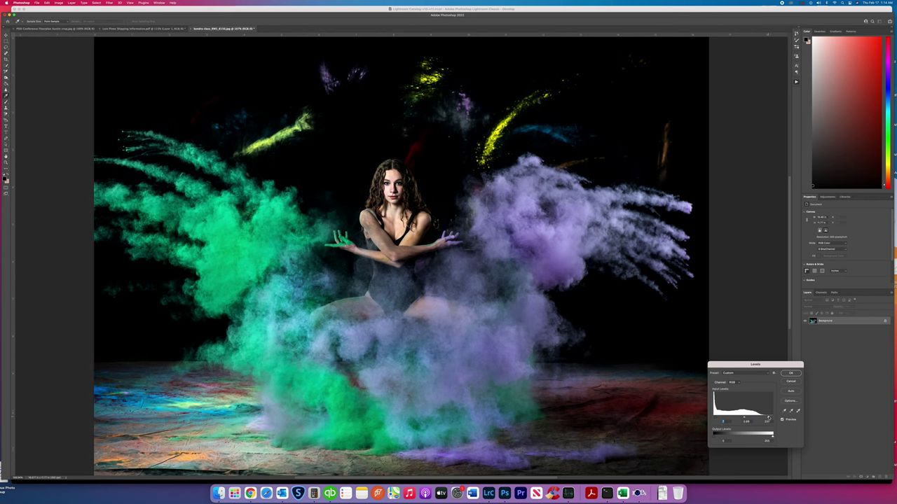
pyautogui.click(768, 417)
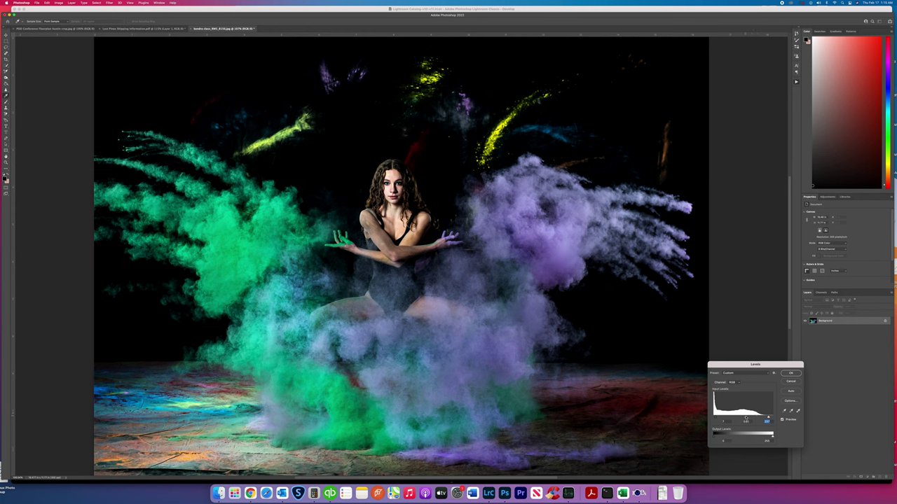
# Try brighter and darker midtones in Levels, and settle on slightly darkened midtones.
pyautogui.moveTo(746, 419); pyautogui.dragTo(742, 418)
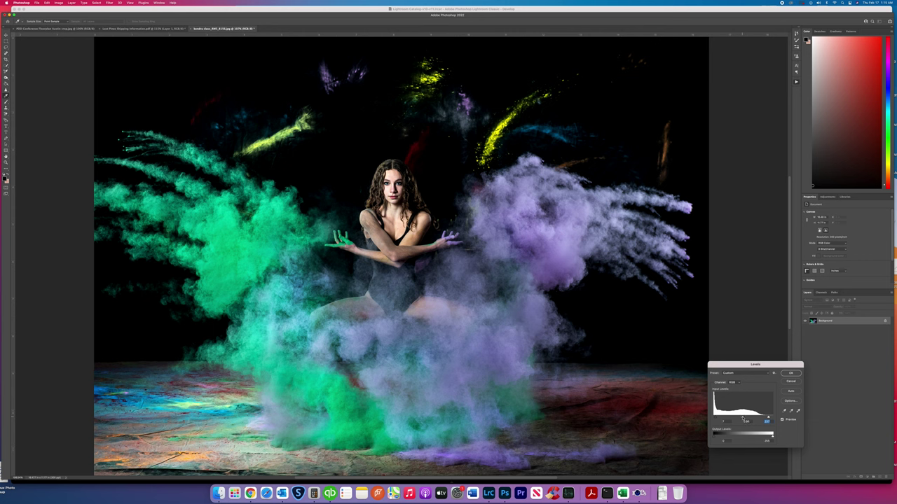
pyautogui.click(746, 421)
pyautogui.moveTo(743, 418); pyautogui.dragTo(747, 417)
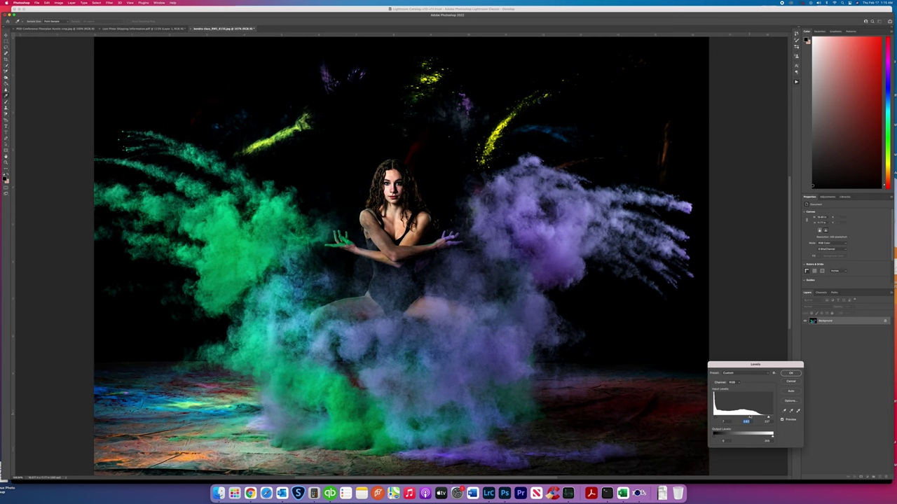
pyautogui.moveTo(748, 417); pyautogui.dragTo(746, 417)
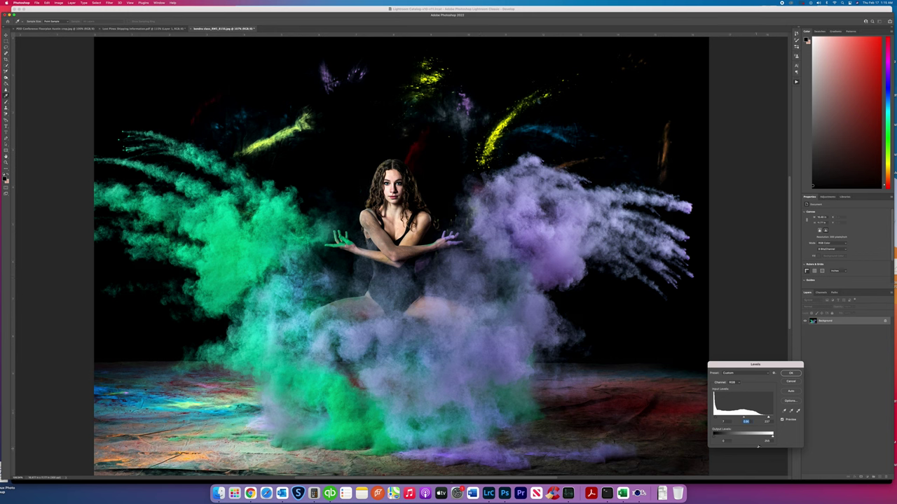
# Lower the output white level slightly to tame the brightest powder, and apply the Levels adjustment.
pyautogui.moveTo(771, 436); pyautogui.dragTo(765, 438)
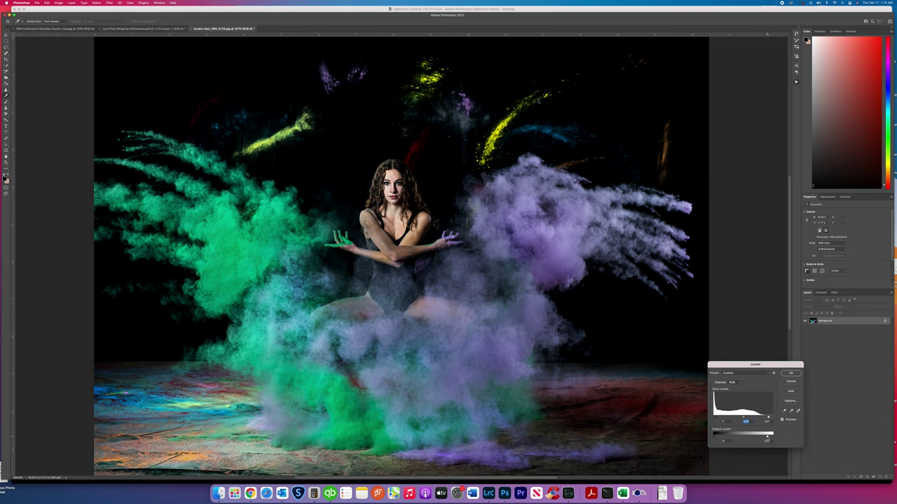
pyautogui.click(765, 436)
pyautogui.hscroll(-3, 788, 374)
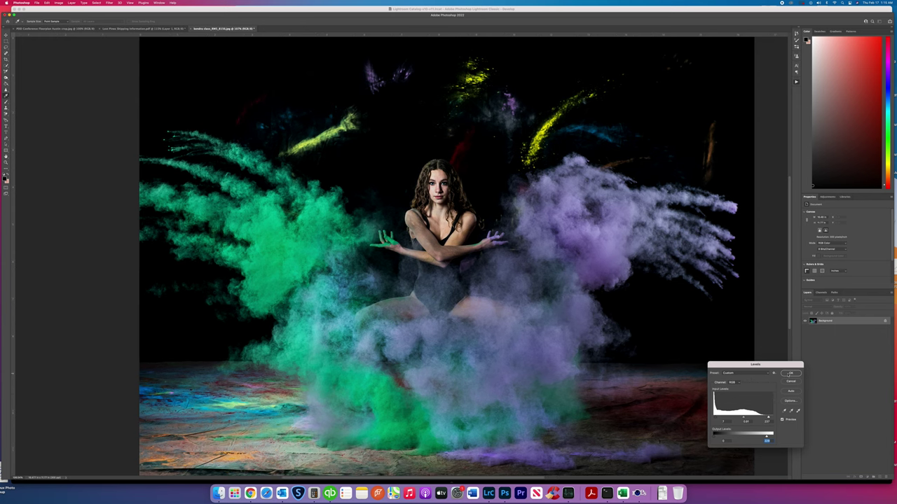
pyautogui.click(795, 374)
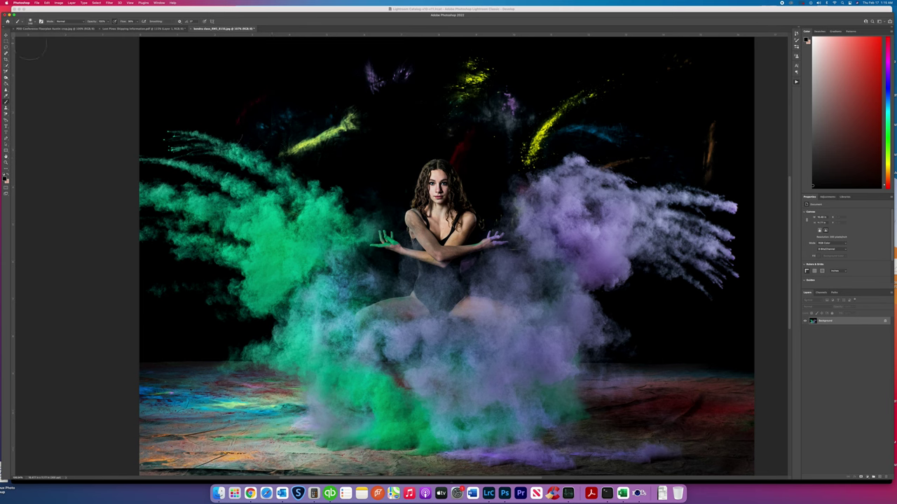
# Save the portrait as a separate JPEG at Maximum quality, adding "final" to the end of its file name.
pyautogui.press('v')
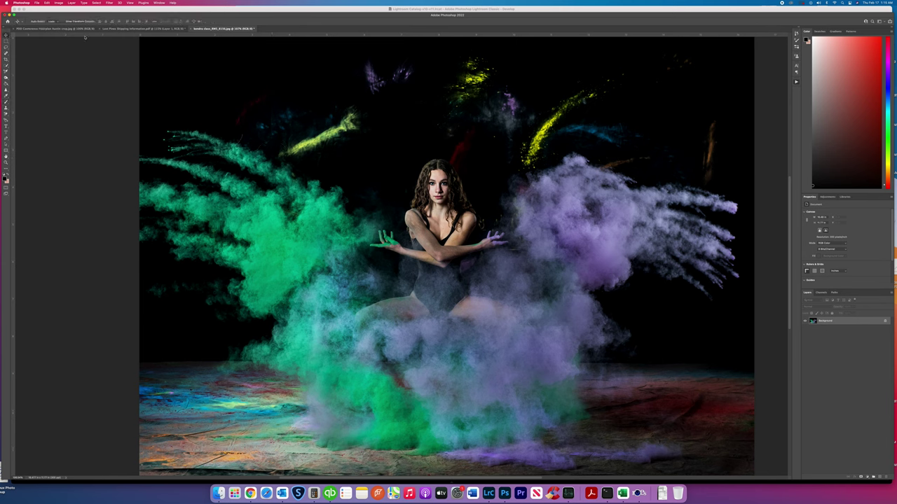
pyautogui.click(36, 2)
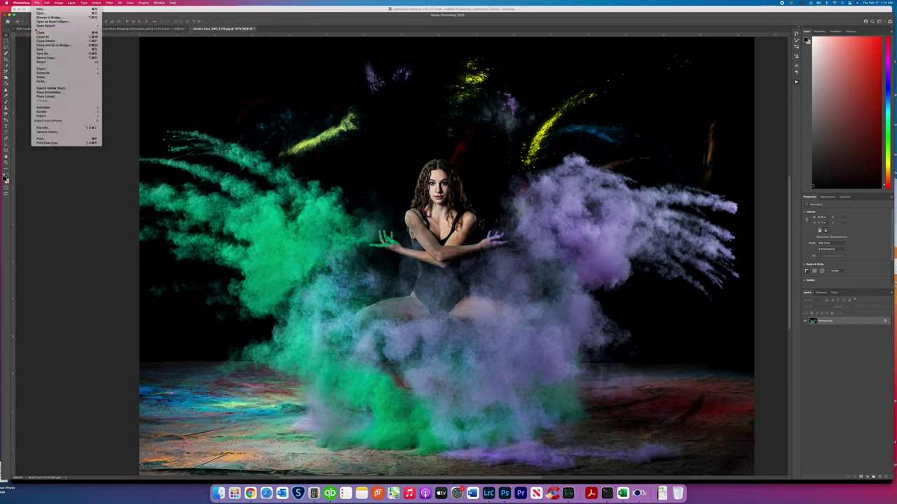
pyautogui.click(42, 53)
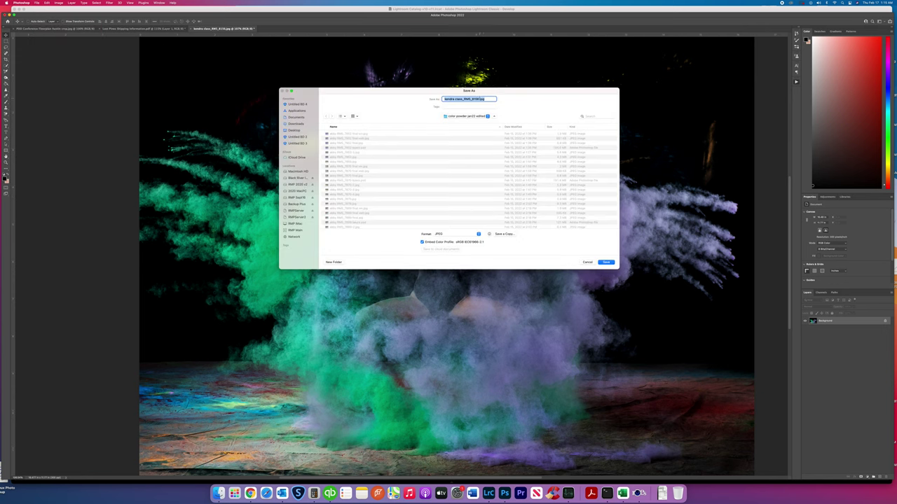
pyautogui.click(481, 100)
pyautogui.write('fsd')
pyautogui.press('BackSpace')
pyautogui.press('BackSpace')
pyautogui.write('n')
pyautogui.click(607, 262)
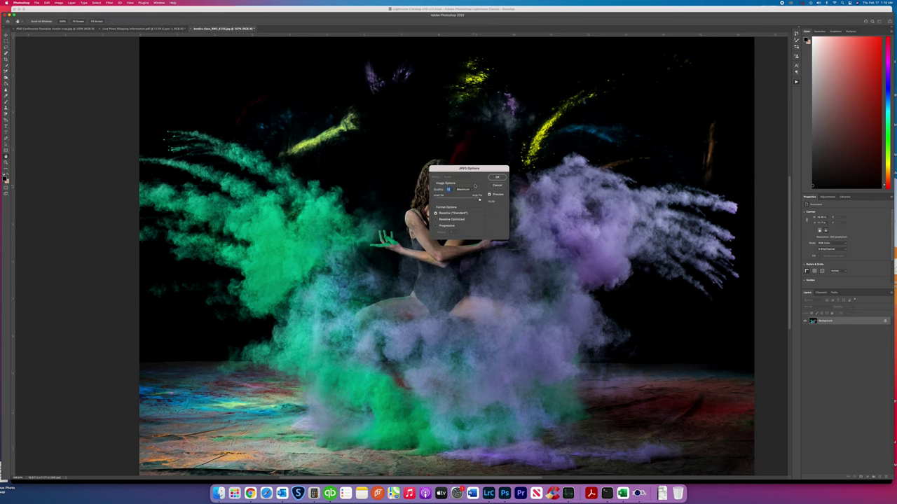
pyautogui.click(497, 177)
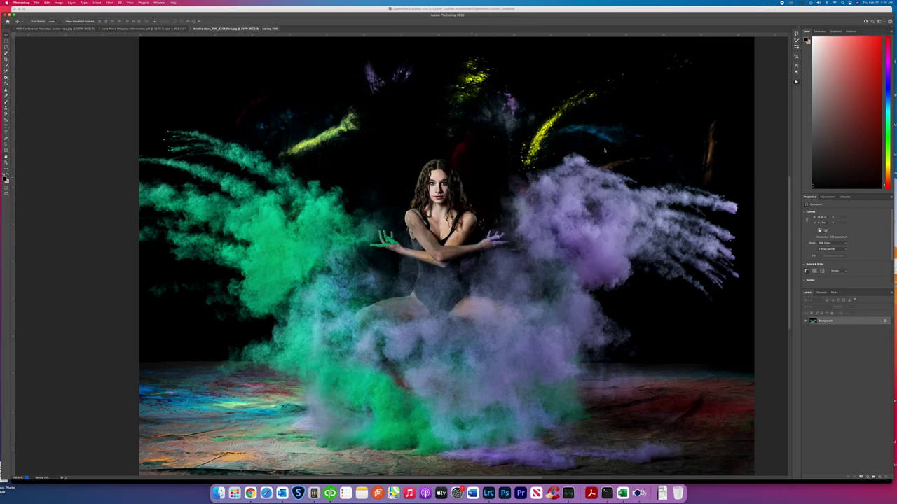
# Compare the originally opened image with the finished edit through the document's history states, ending on the latest Levels state.
pyautogui.click(796, 34)
pyautogui.scroll(10, 744, 54)
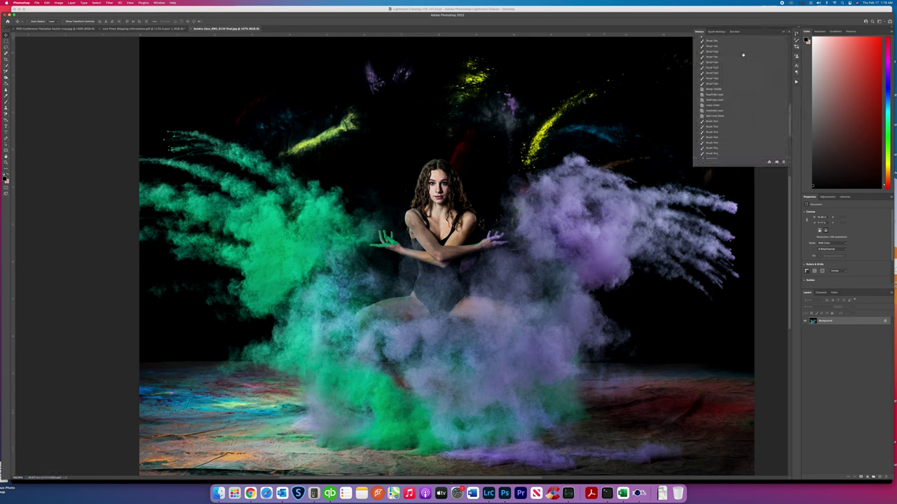
pyautogui.click(718, 40)
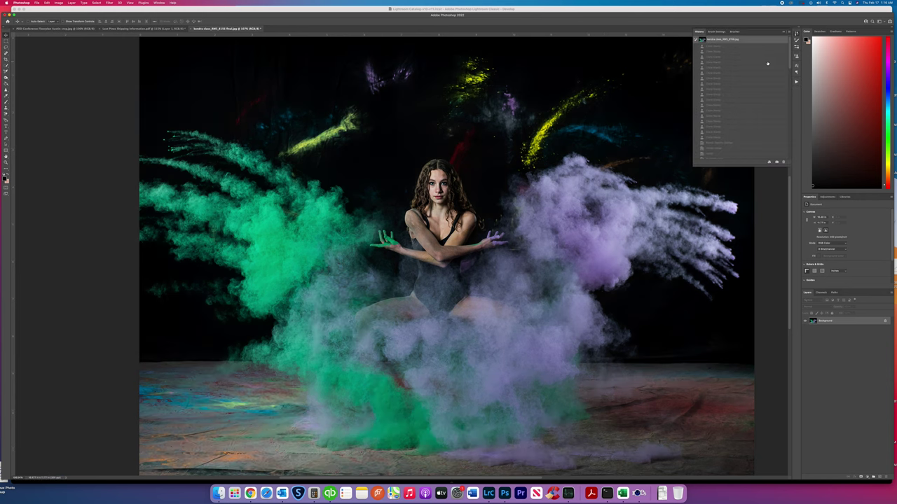
pyautogui.scroll(-10, 750, 93)
pyautogui.click(718, 150)
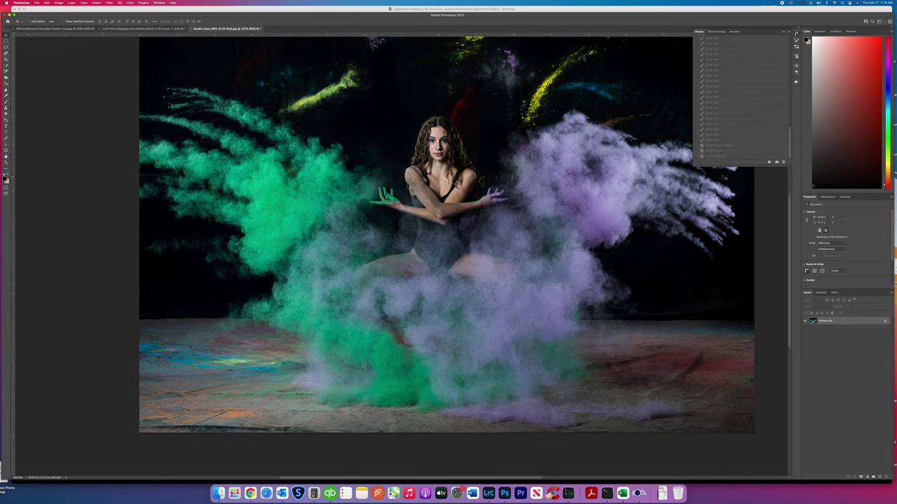
pyautogui.scroll(5, 591, 166)
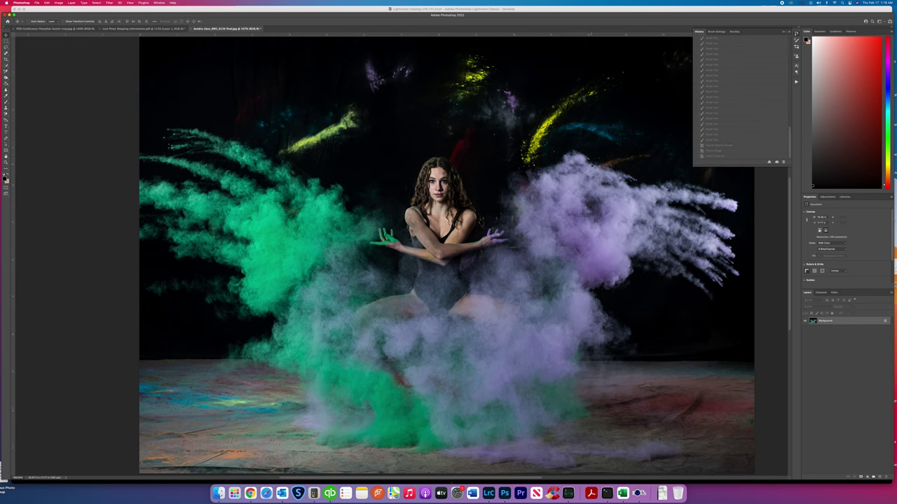
pyautogui.click(721, 156)
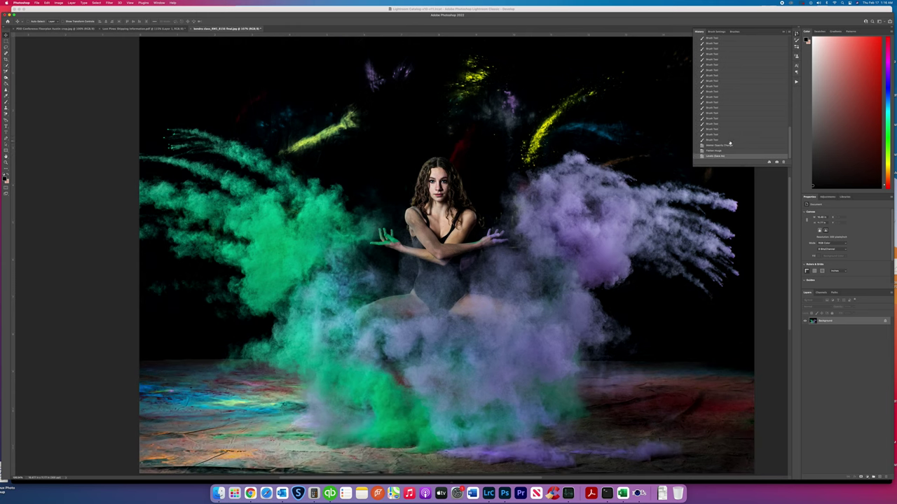